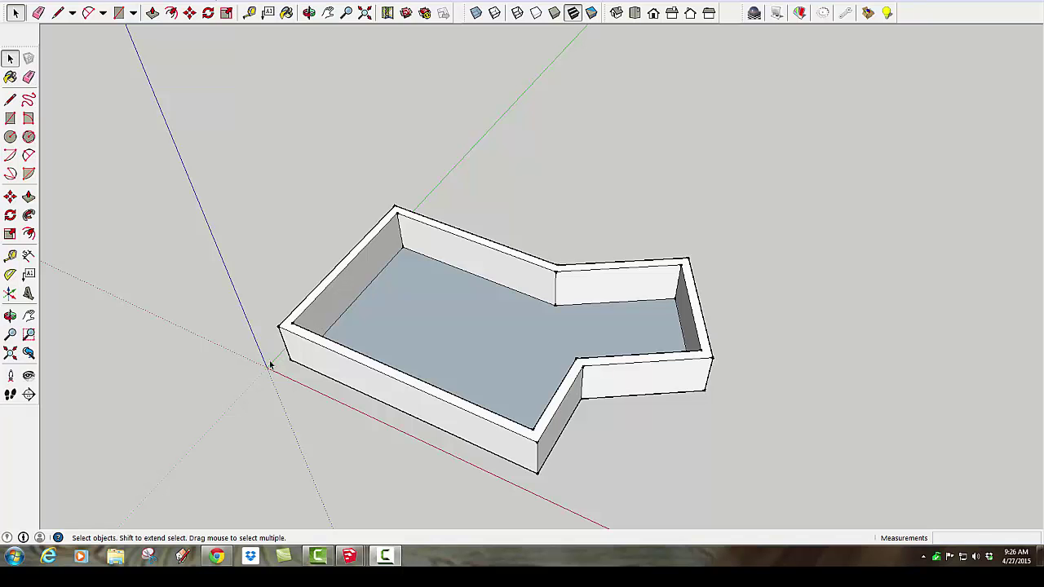
# Draw a long rectangle on the floor near the back wall of the larger wing.
pyautogui.moveTo(271, 364); pyautogui.dragTo(213, 166, button='middle')
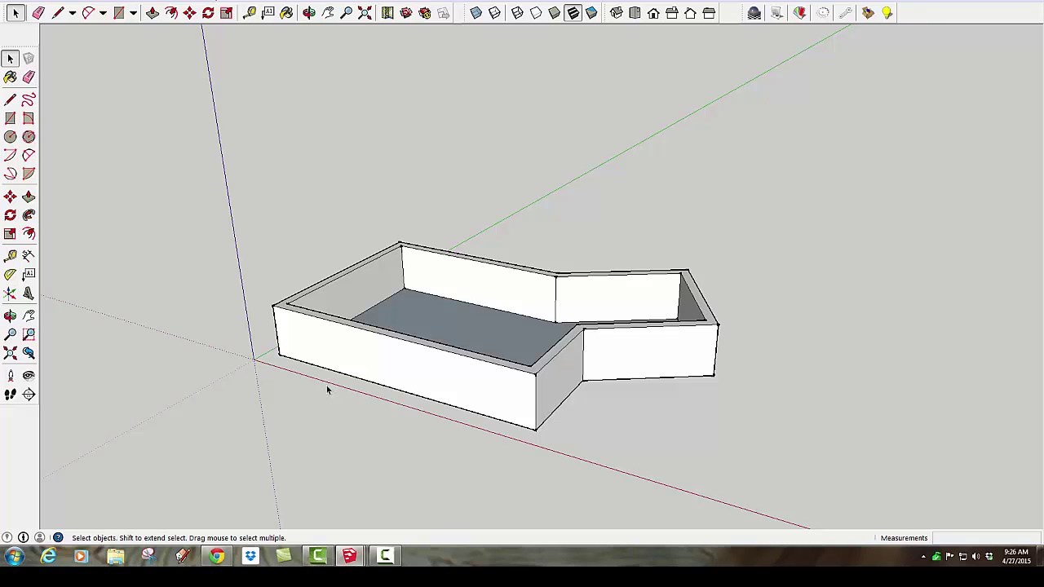
pyautogui.moveTo(268, 261); pyautogui.dragTo(282, 412, button='middle')
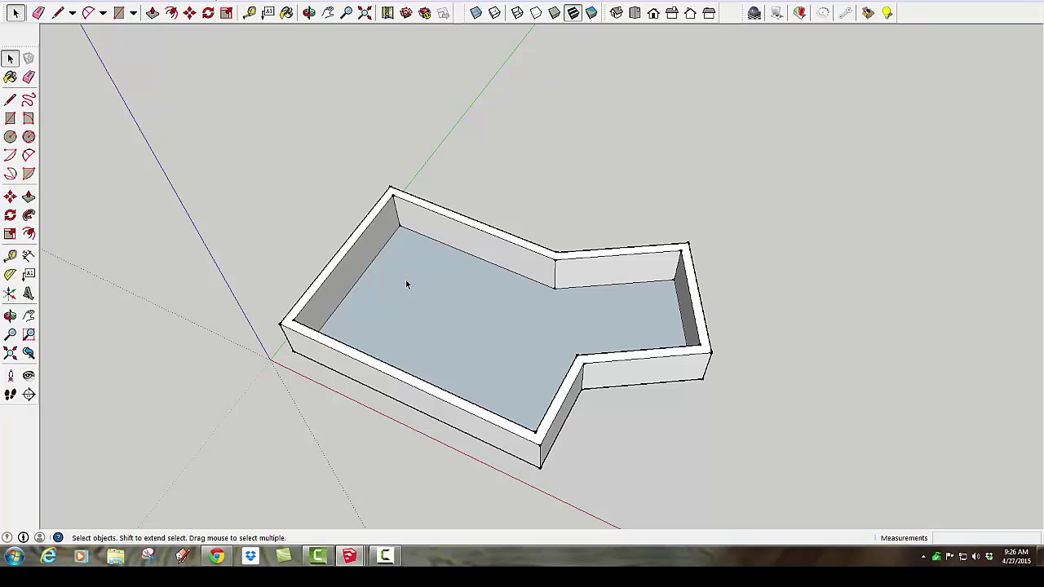
pyautogui.moveTo(430, 262); pyautogui.dragTo(353, 237, button='middle')
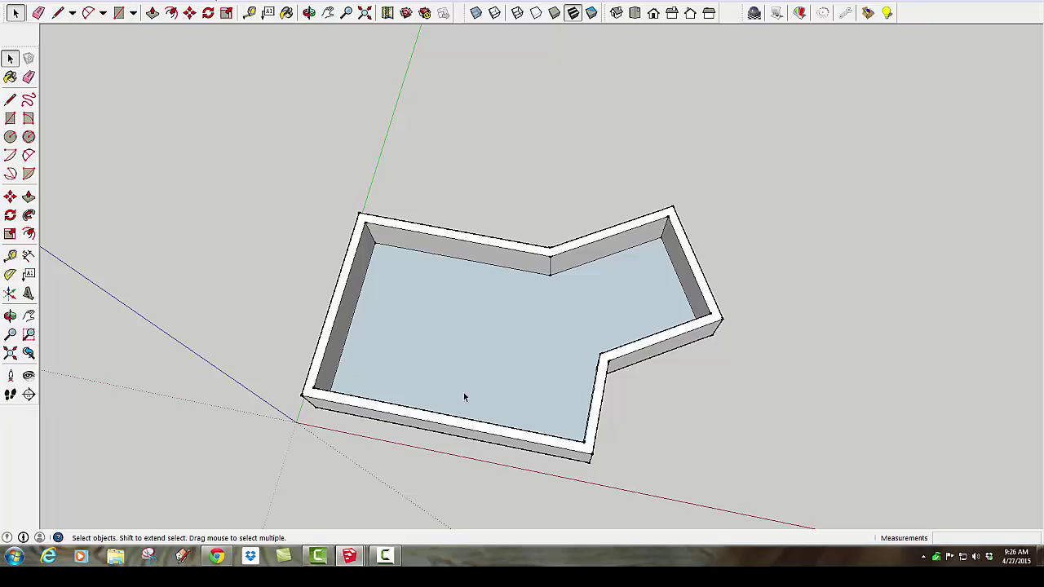
pyautogui.press('r')
pyautogui.click(396, 268)
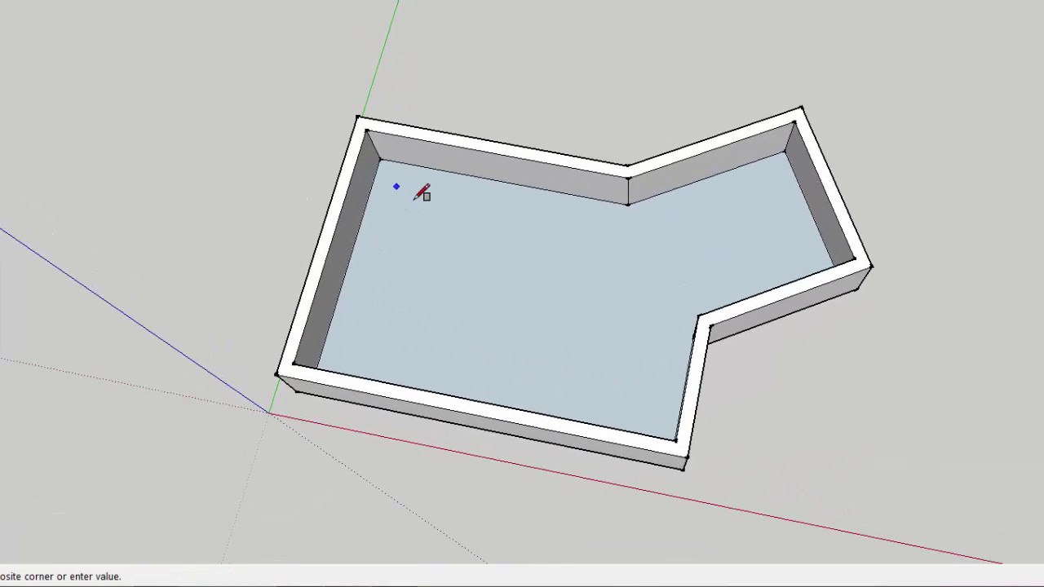
pyautogui.click(571, 259)
# Push the new rectangle down into the floor with Push/Pull.
pyautogui.press('space')
pyautogui.click(476, 222)
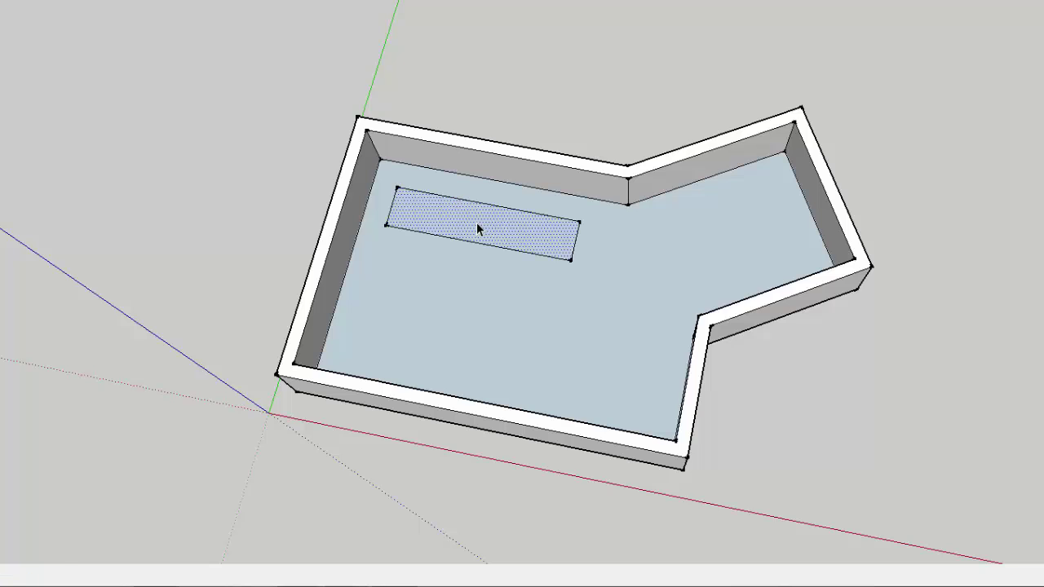
pyautogui.press('p')
pyautogui.moveTo(476, 222); pyautogui.dragTo(470, 247)
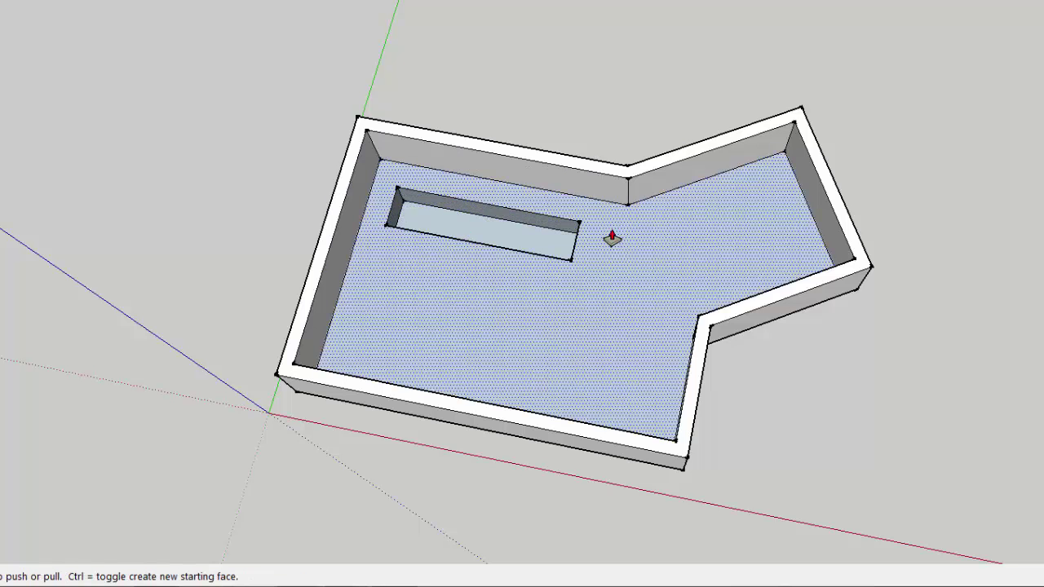
# Cancel the second rectangle and undo the recess, leaving the floor rectangle flat.
pyautogui.press('r')
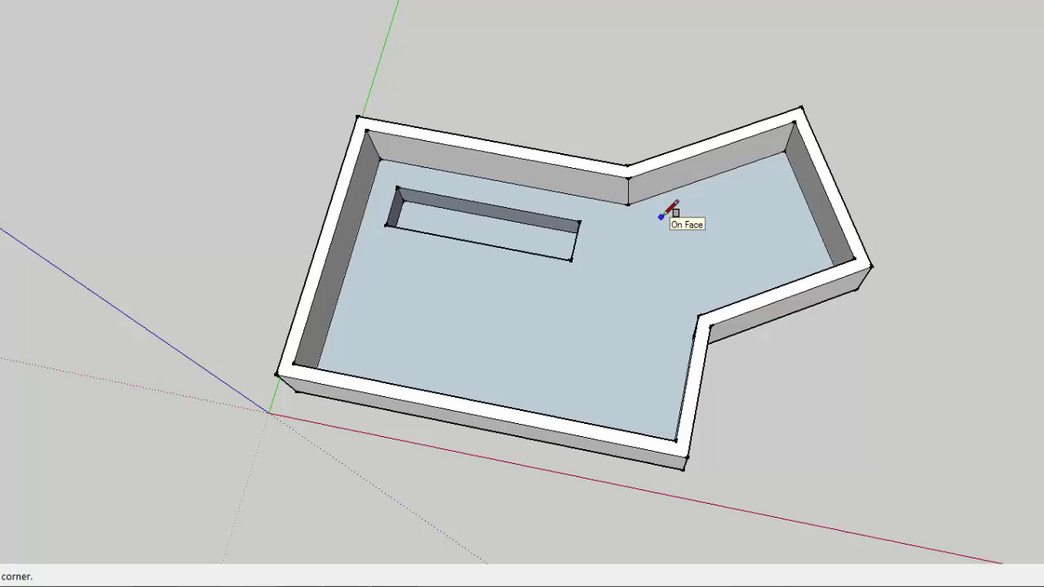
pyautogui.click(661, 217)
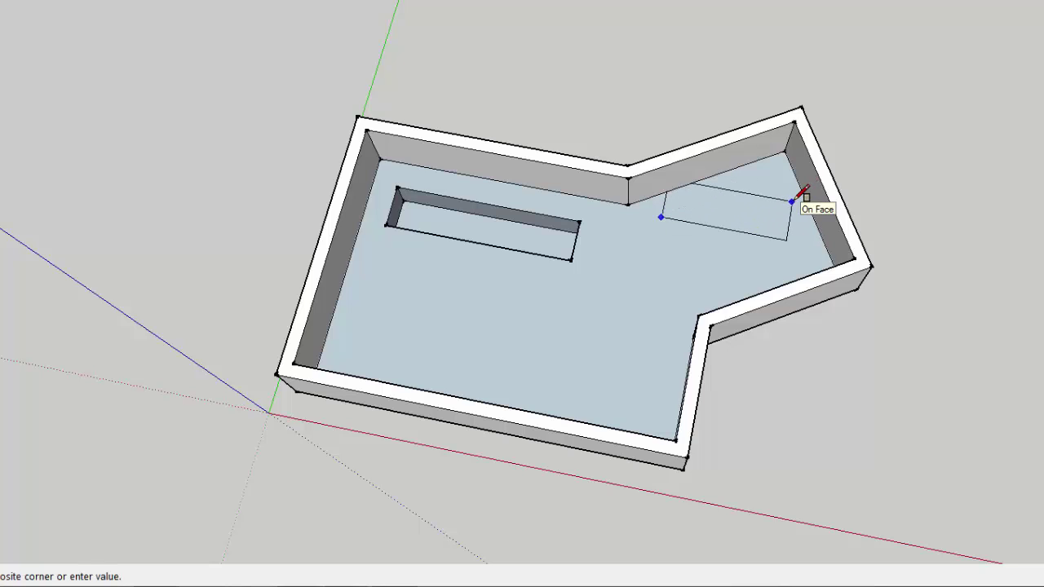
pyautogui.hotkey('ctrl', 'z')
pyautogui.press('l')
pyautogui.click(664, 217)
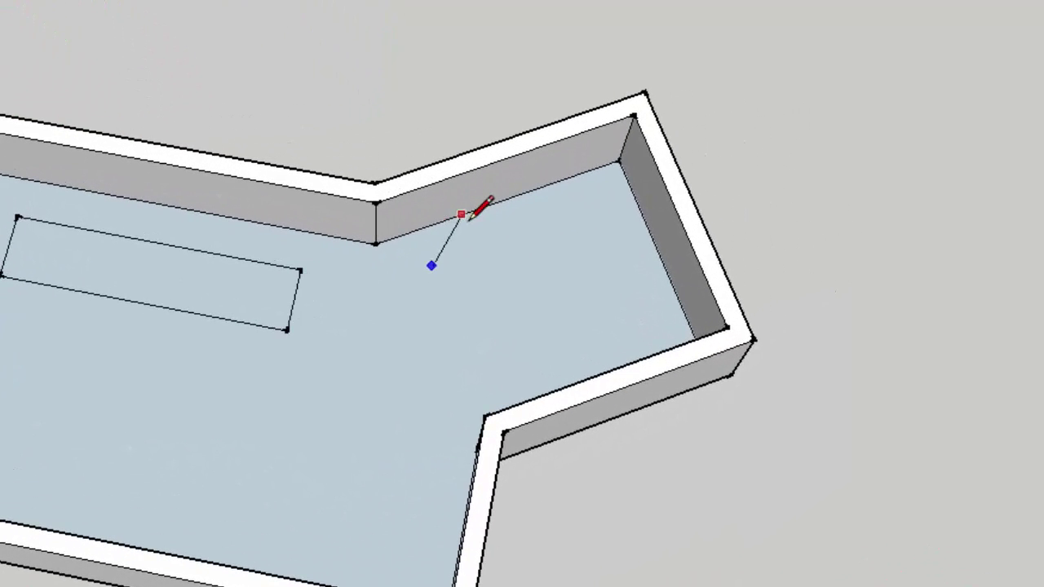
pyautogui.click(603, 207)
pyautogui.click(623, 248)
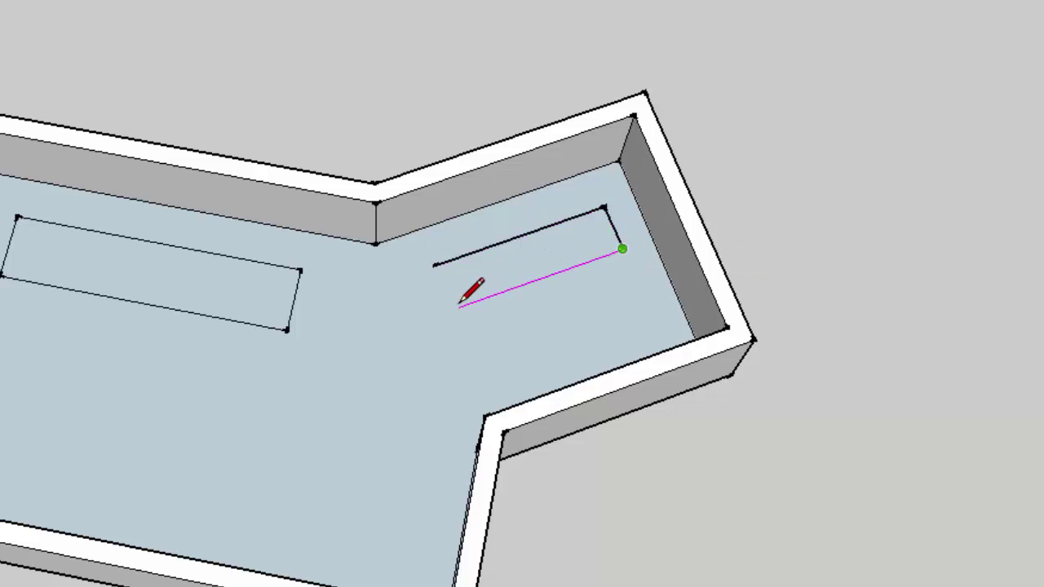
pyautogui.hotkey('ctrl', 'z')
pyautogui.hotkey('ctrl', 'z')
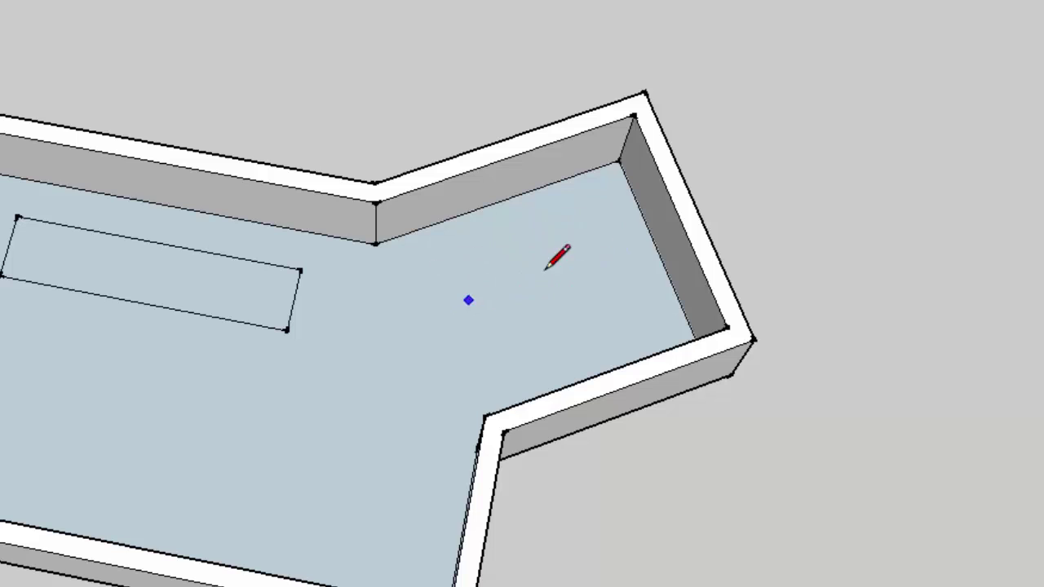
pyautogui.moveTo(539, 253); pyautogui.dragTo(573, 221, button='middle')
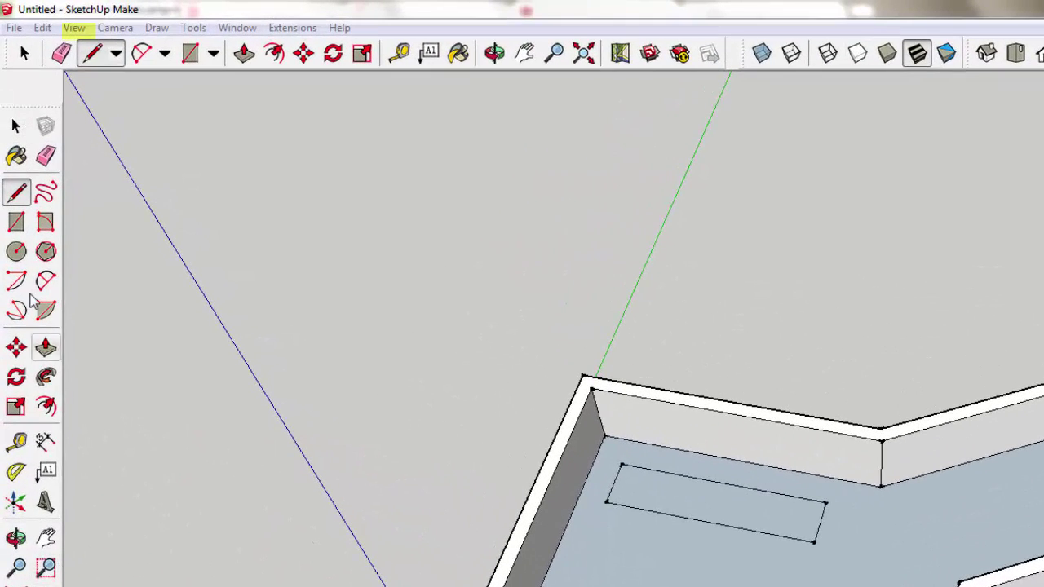
# Turn on the Large Tool Set toolbar from View > Toolbars.
pyautogui.click(74, 29)
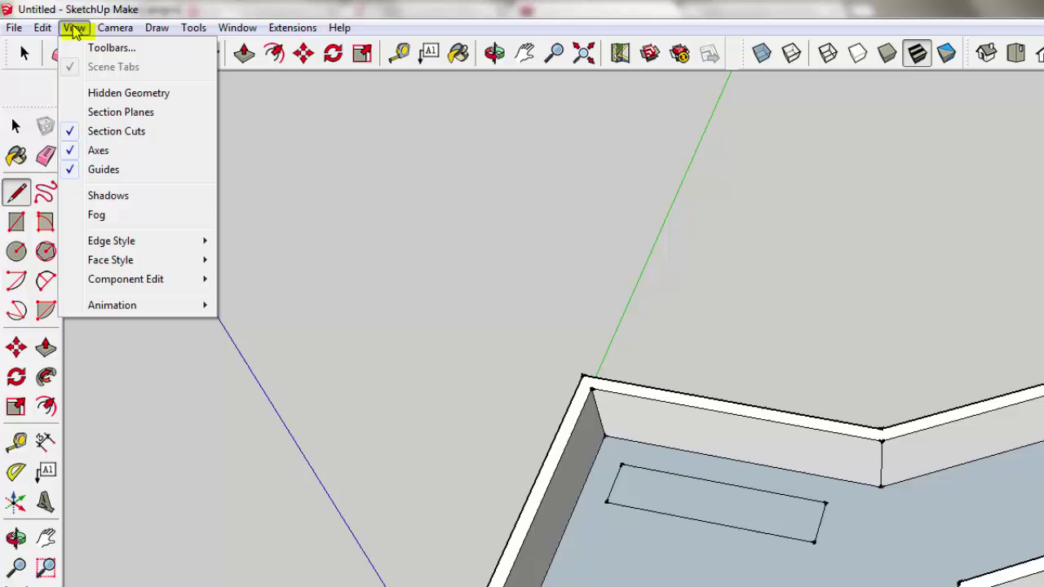
pyautogui.click(112, 47)
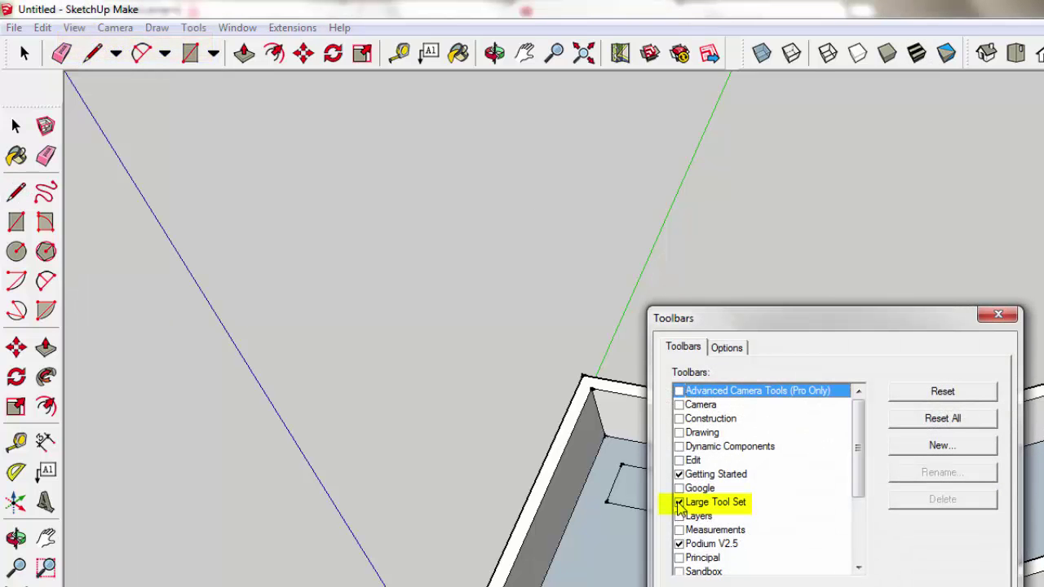
pyautogui.click(998, 315)
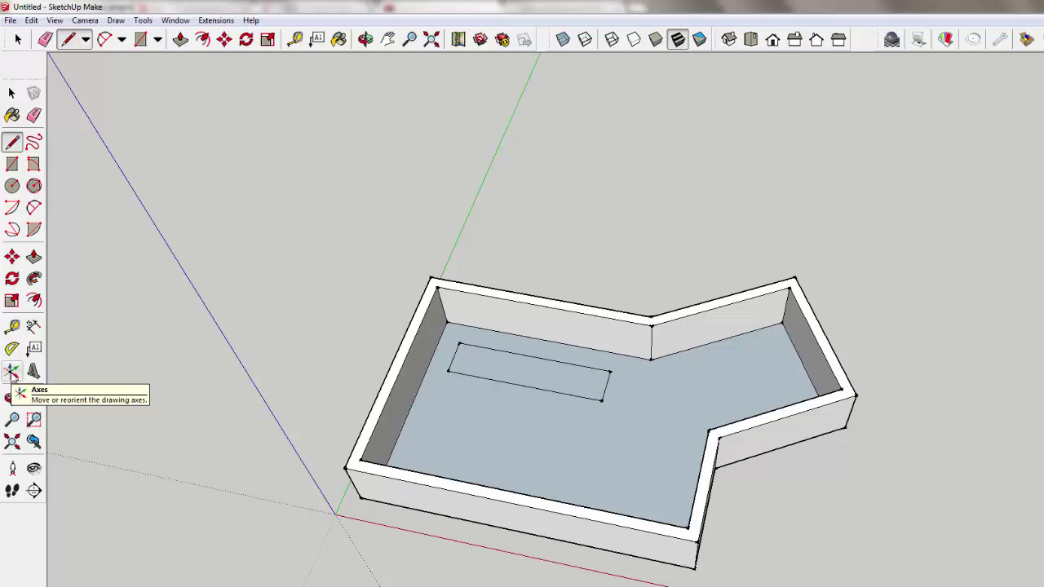
# Place the drawing axes at the angled wing's inner wall corner, with red along its wall.
pyautogui.click(13, 373)
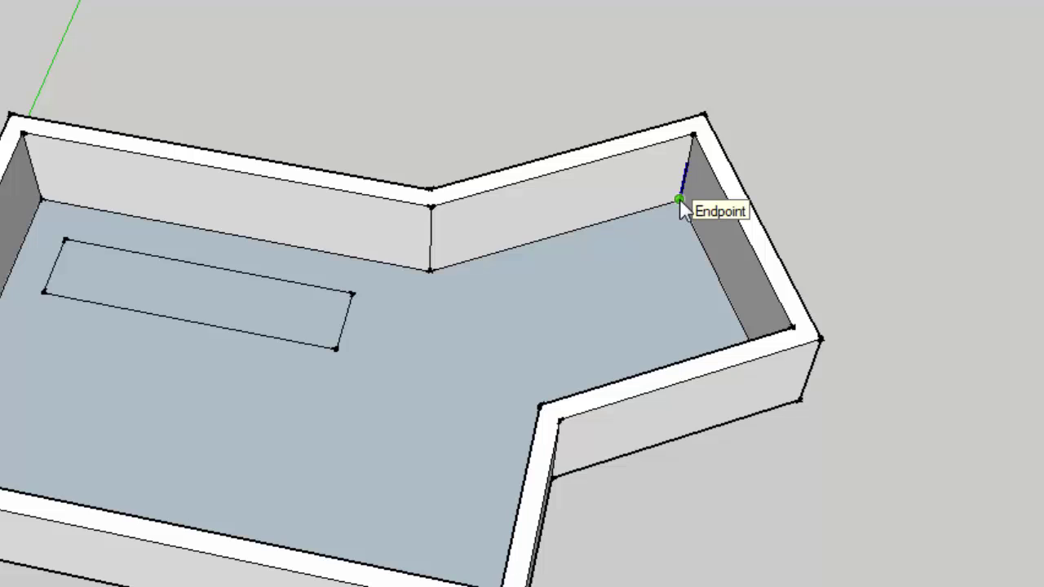
pyautogui.click(712, 263)
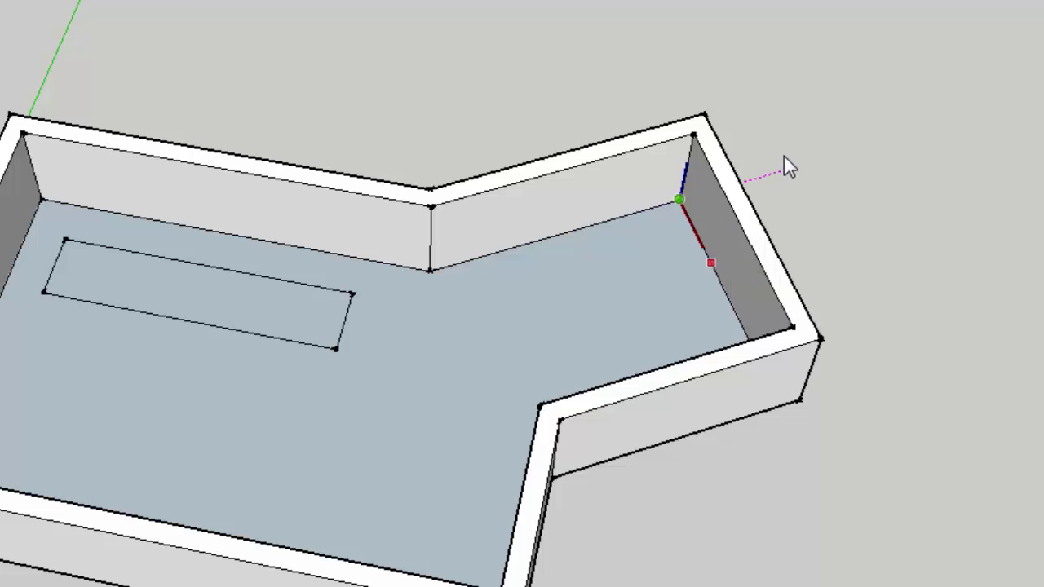
pyautogui.click(707, 263)
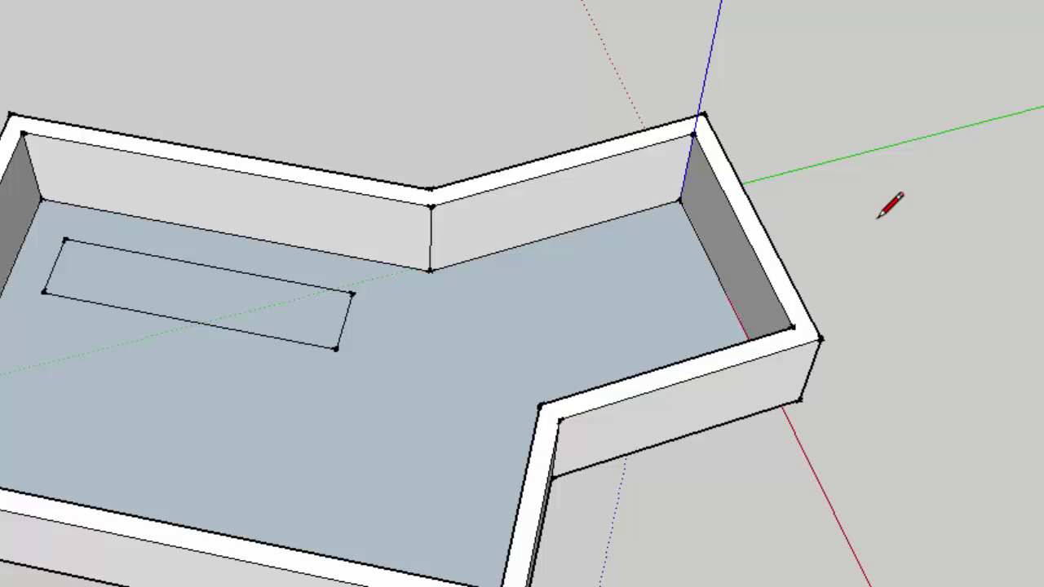
pyautogui.moveTo(889, 207); pyautogui.dragTo(485, 58, button='middle')
pyautogui.moveTo(711, 140)
pyautogui.mouseDown(button='middle')
pyautogui.moveTo(792, 138)
pyautogui.moveTo(315, 116)
pyautogui.moveTo(914, 212)
pyautogui.moveTo(758, 230)
pyautogui.mouseUp(button='middle')
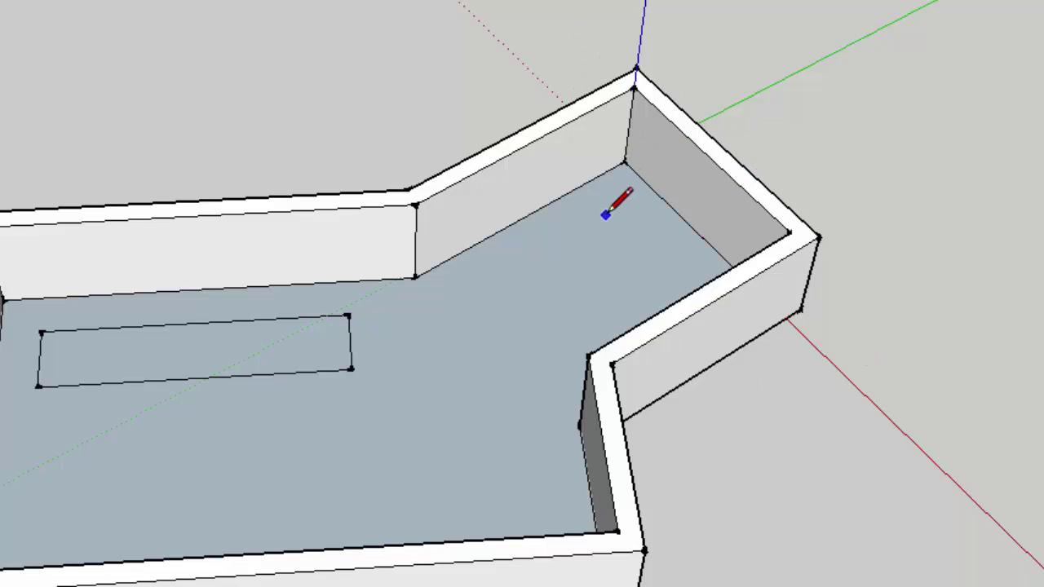
# Draw a wall-aligned rectangle on the angled wing's floor and push it down into a shallow pocket.
pyautogui.press('r')
pyautogui.click(503, 266)
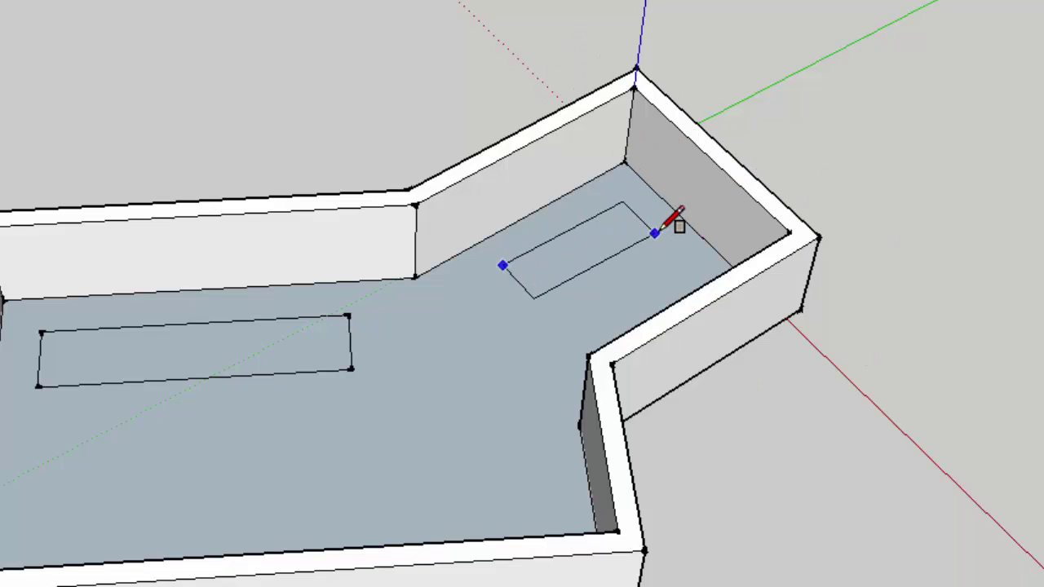
pyautogui.click(652, 233)
pyautogui.press('space')
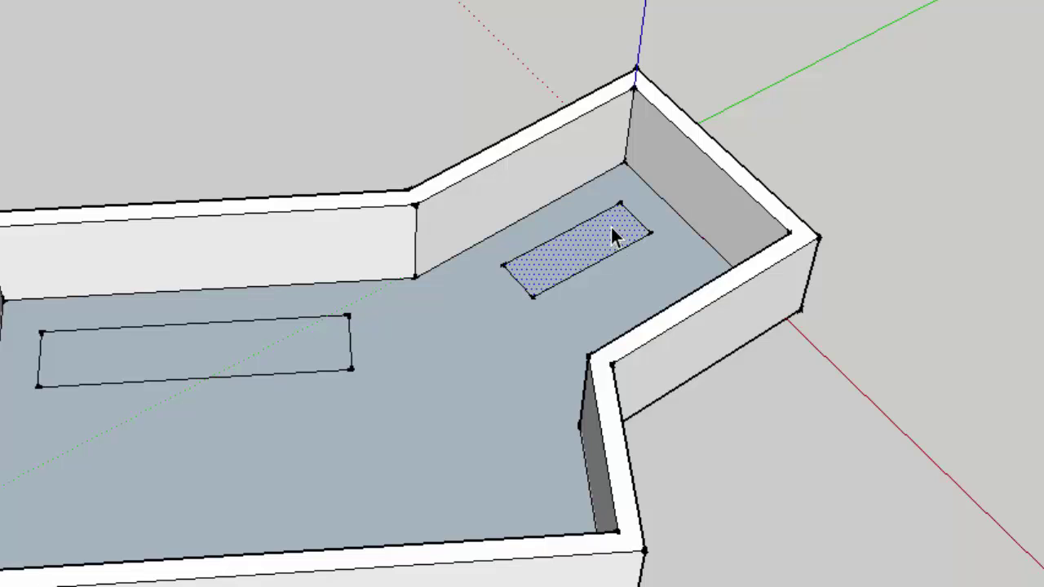
pyautogui.press('p')
pyautogui.moveTo(613, 234); pyautogui.dragTo(606, 259)
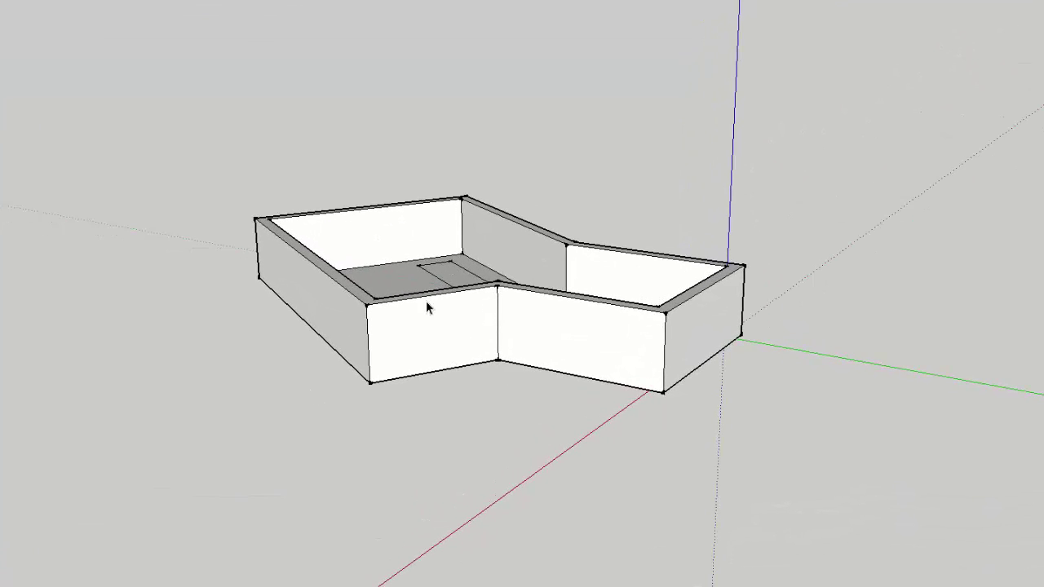
# Align the axes to the front-left wall and draw a rectangle on the ground left of the model.
pyautogui.click(412, 330)
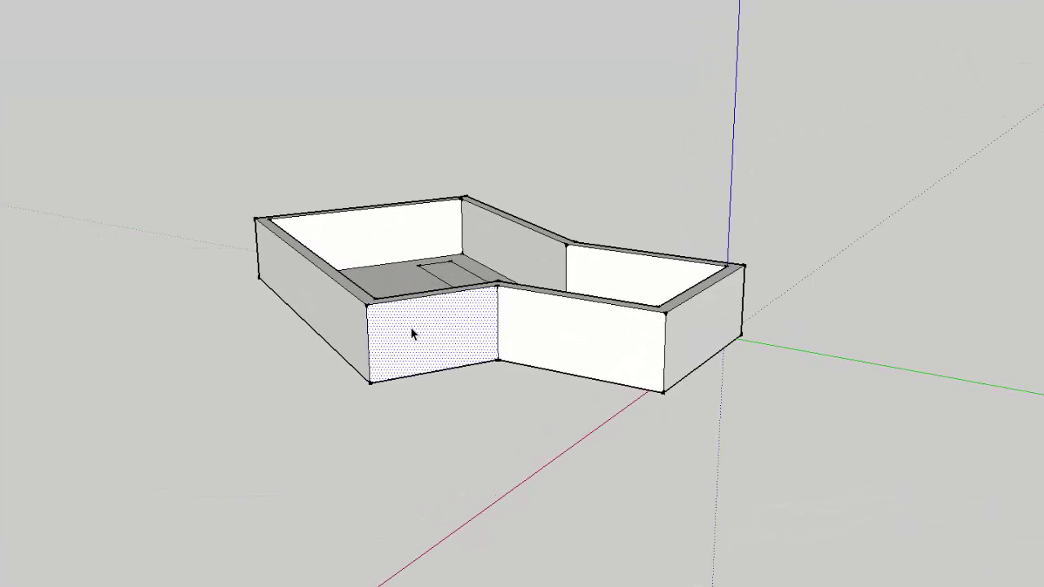
pyautogui.rightClick(412, 334)
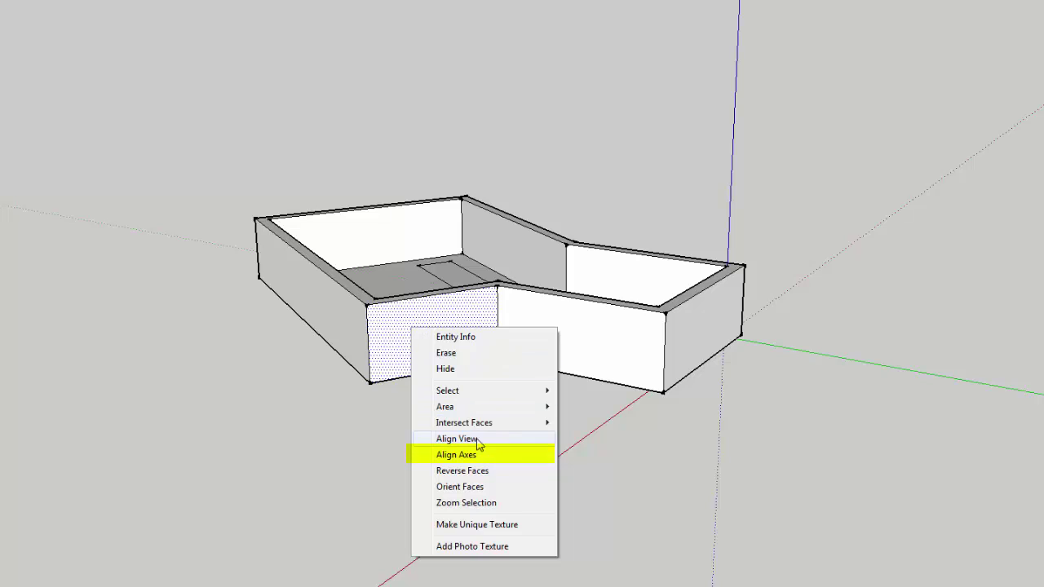
pyautogui.click(457, 455)
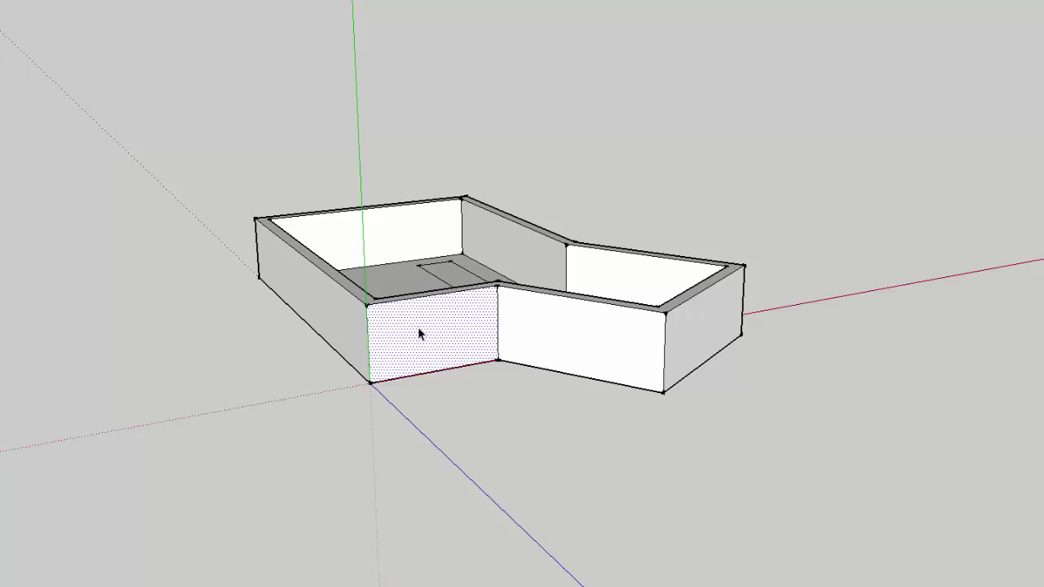
pyautogui.press('l')
pyautogui.click(320, 395)
pyautogui.click(96, 338)
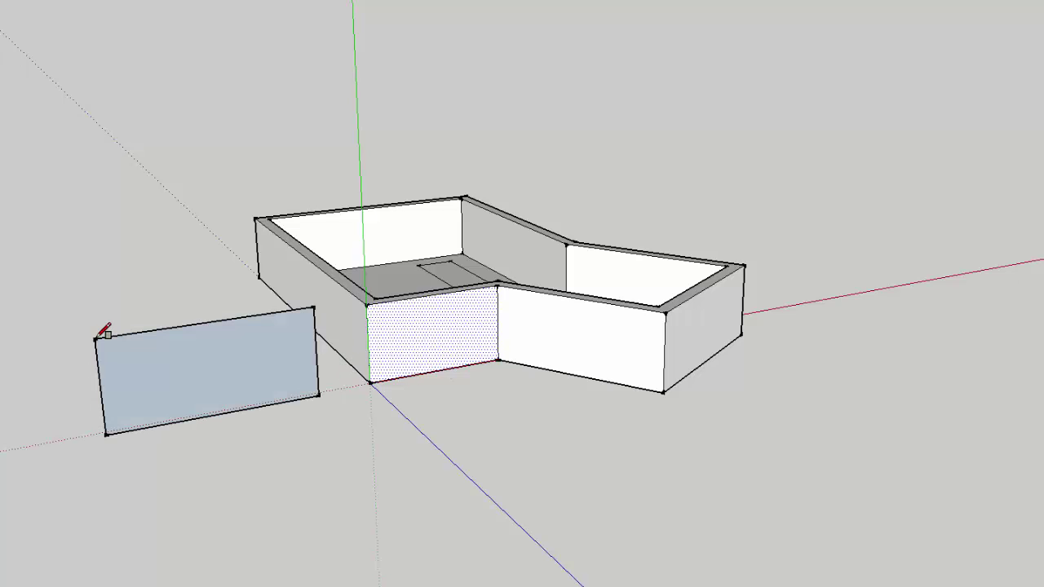
# Align the axes to the front-right wall and draw an upright rectangle along the red axis.
pyautogui.rightClick(566, 333)
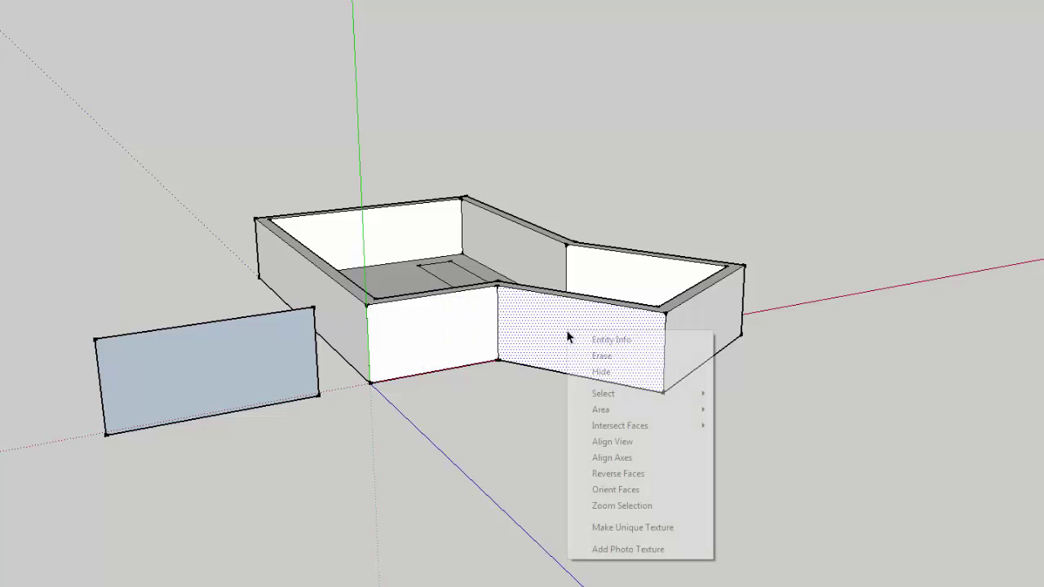
pyautogui.click(635, 459)
pyautogui.click(724, 406)
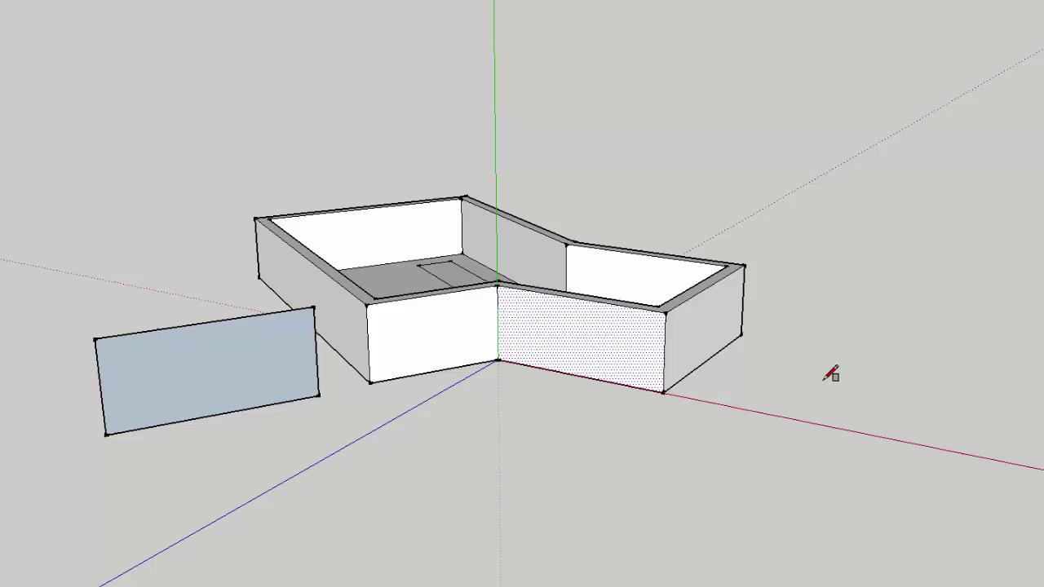
pyautogui.click(940, 337)
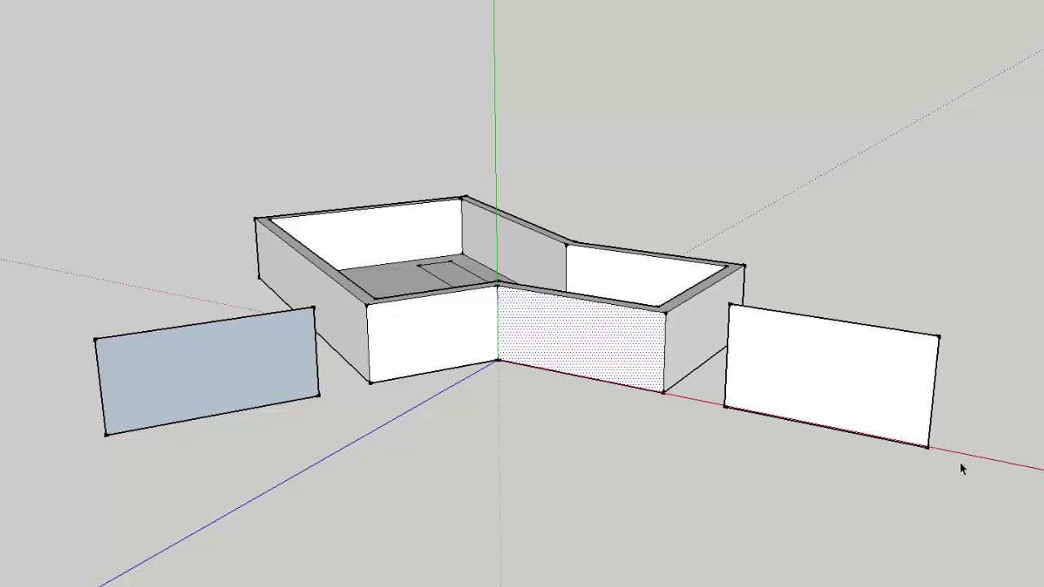
pyautogui.scroll(5, 926, 442)
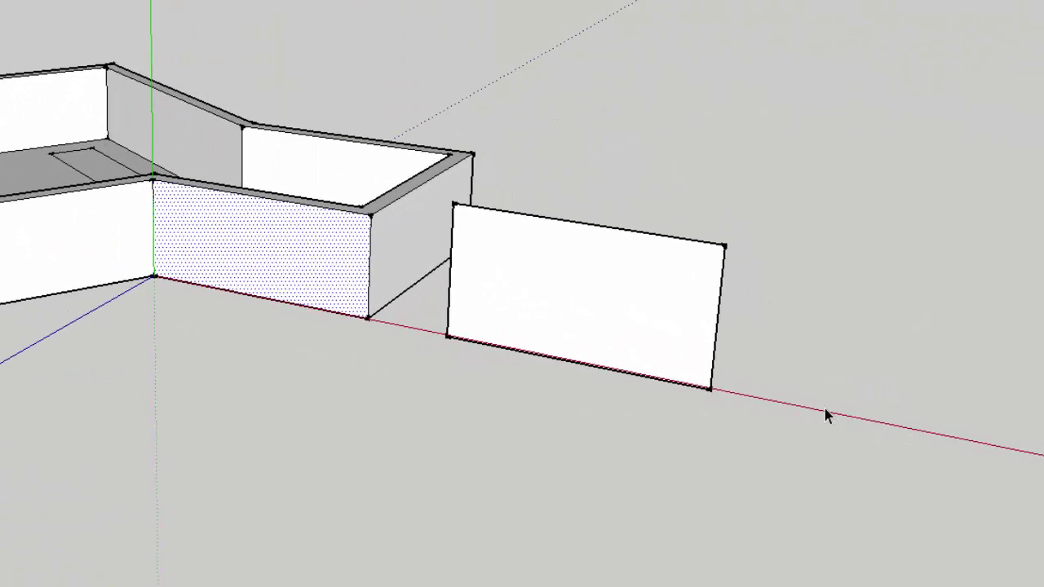
# Choose Reset from the axes' context menu to restore the default axis orientation.
pyautogui.rightClick(809, 408)
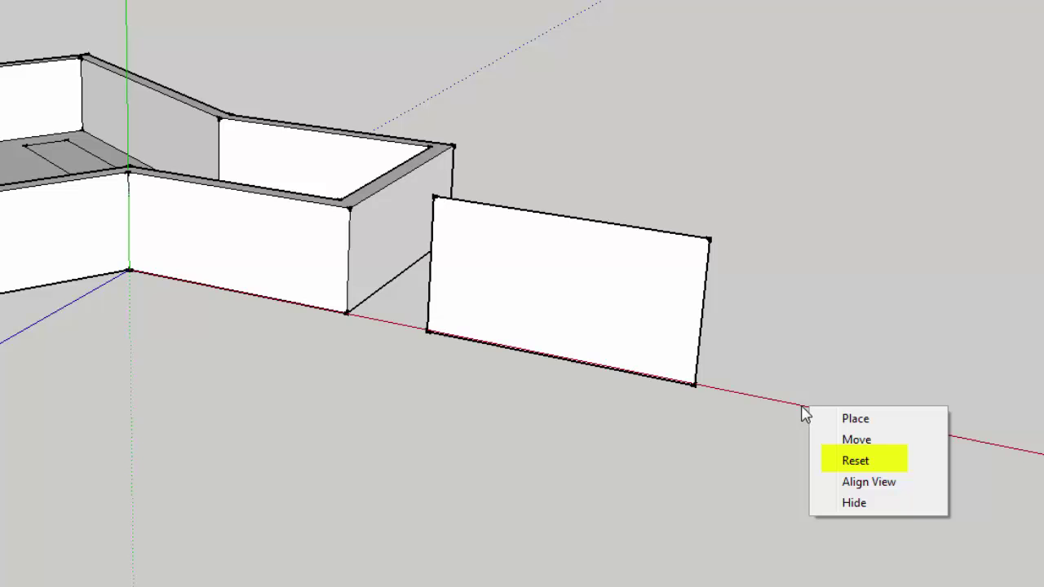
pyautogui.click(873, 464)
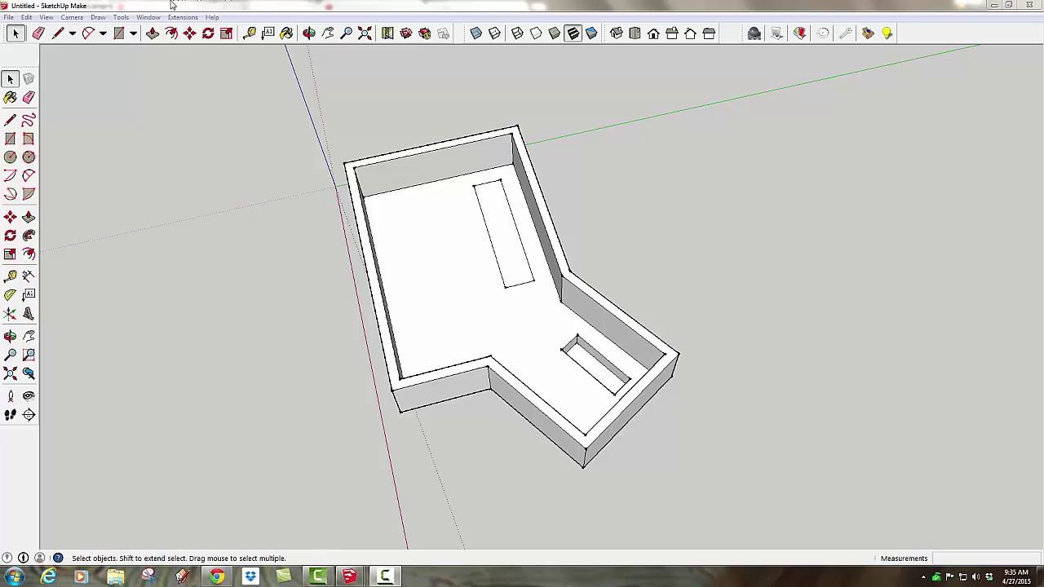
# Open the Scenes panel from the Window menu and place it on the left side.
pyautogui.click(148, 17)
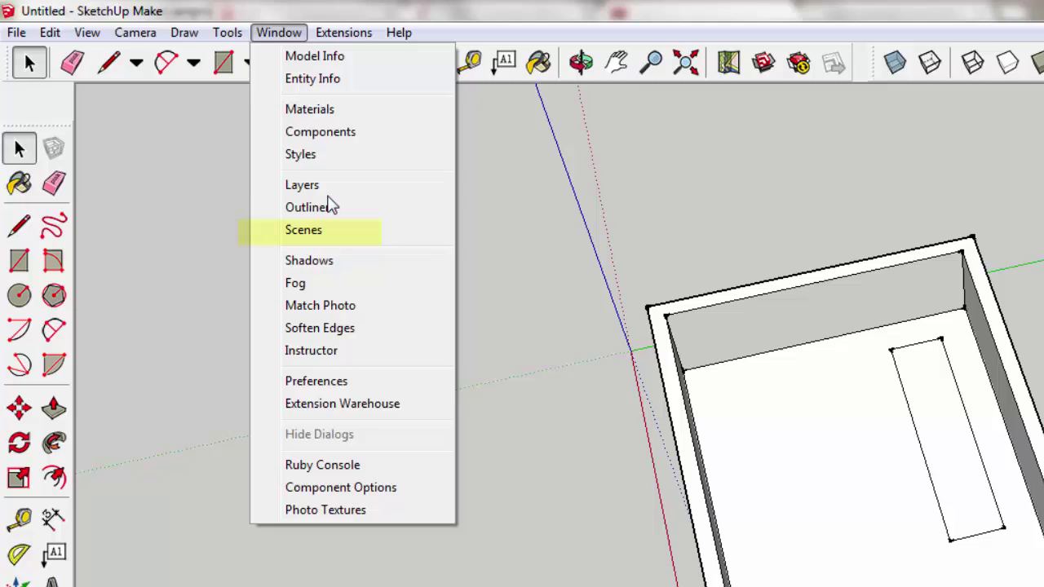
pyautogui.click(311, 230)
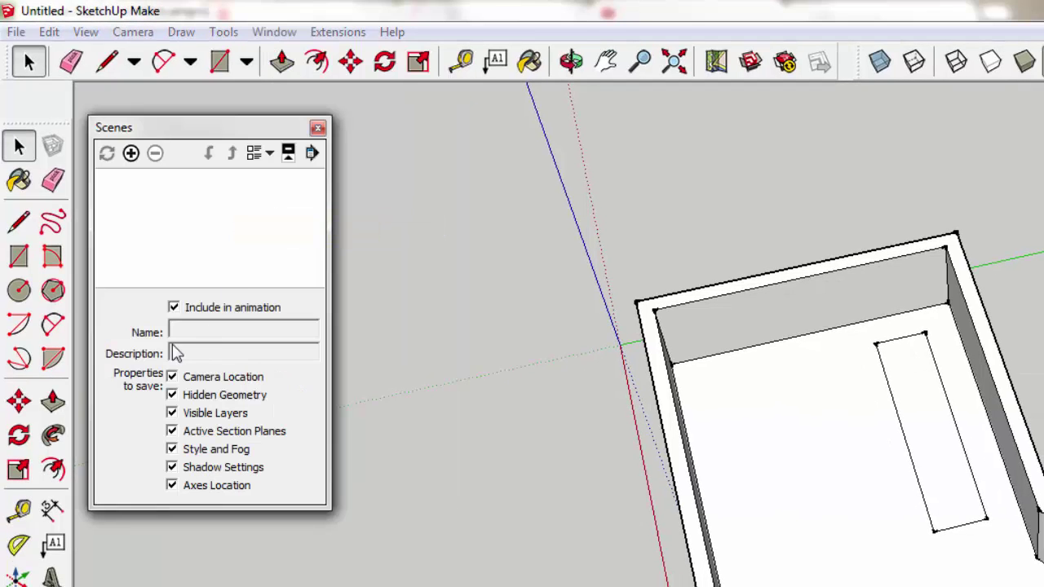
pyautogui.moveTo(182, 129); pyautogui.dragTo(410, 159)
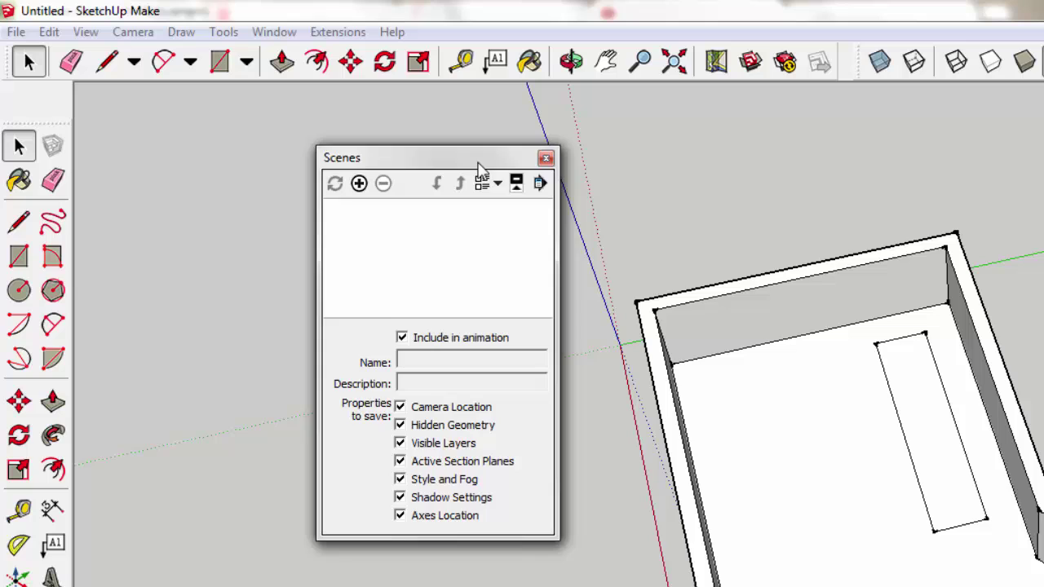
pyautogui.moveTo(479, 167); pyautogui.dragTo(308, 143)
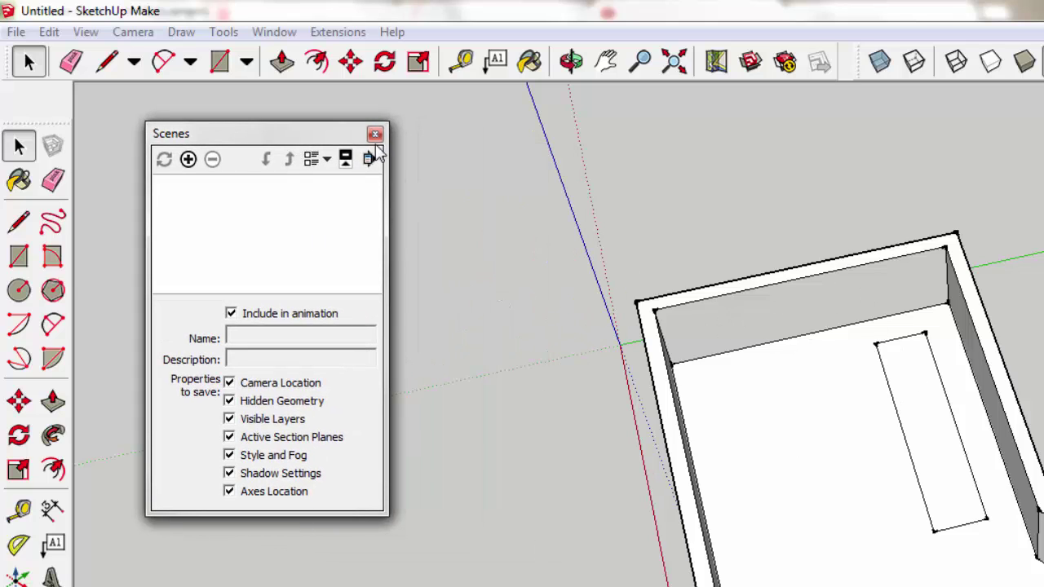
pyautogui.moveTo(344, 136); pyautogui.dragTo(390, 390)
# Orbit the model to a top-down angled view of the house.
pyautogui.press('o')
pyautogui.moveTo(659, 424); pyautogui.dragTo(748, 296)
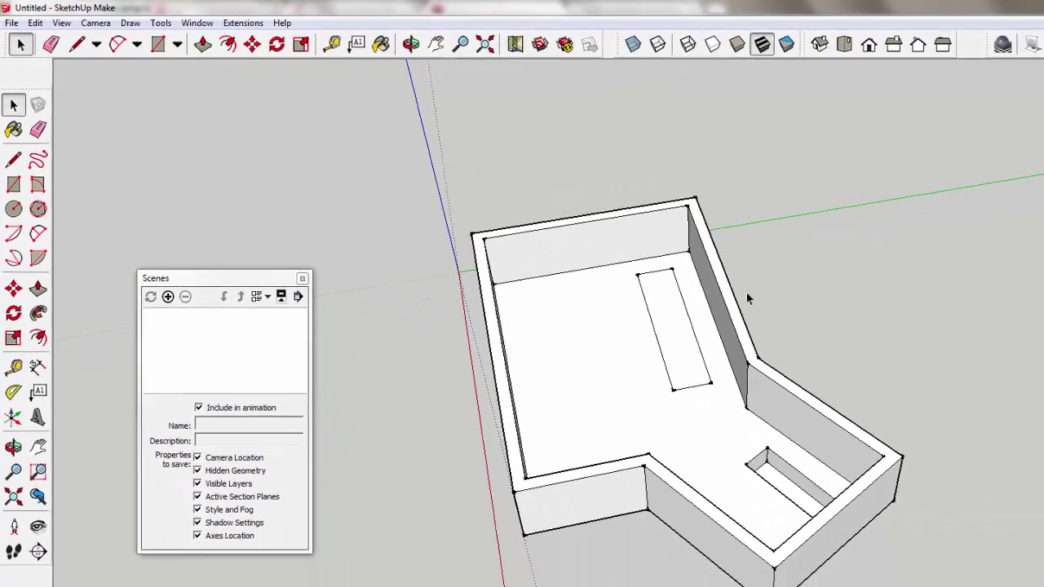
pyautogui.press('space')
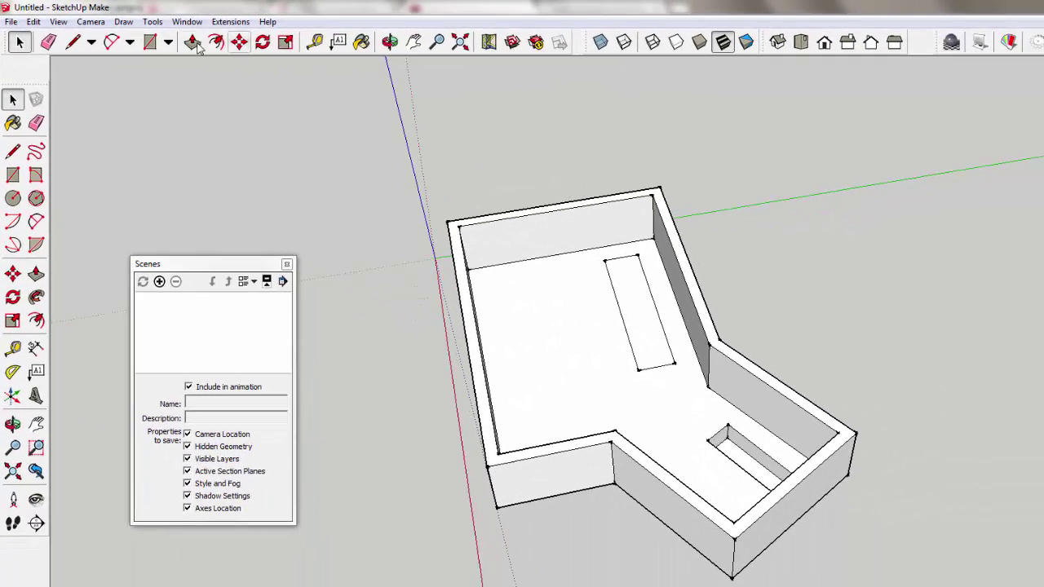
# Add a scene, rename it 'Axis 1', and update it with all properties saved.
pyautogui.click(160, 282)
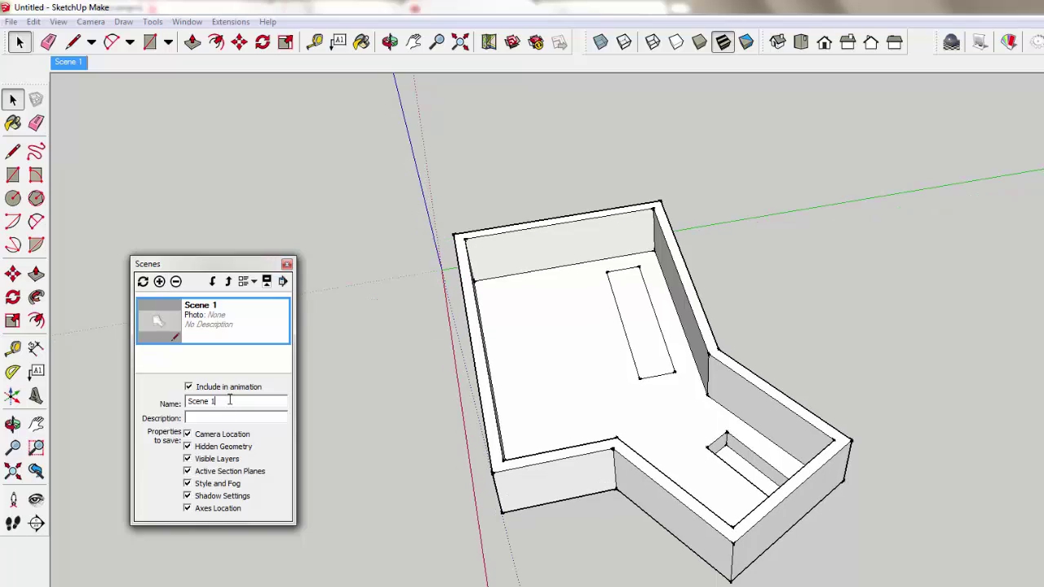
pyautogui.moveTo(229, 401); pyautogui.dragTo(160, 405)
pyautogui.write('Axis 1')
pyautogui.click(145, 282)
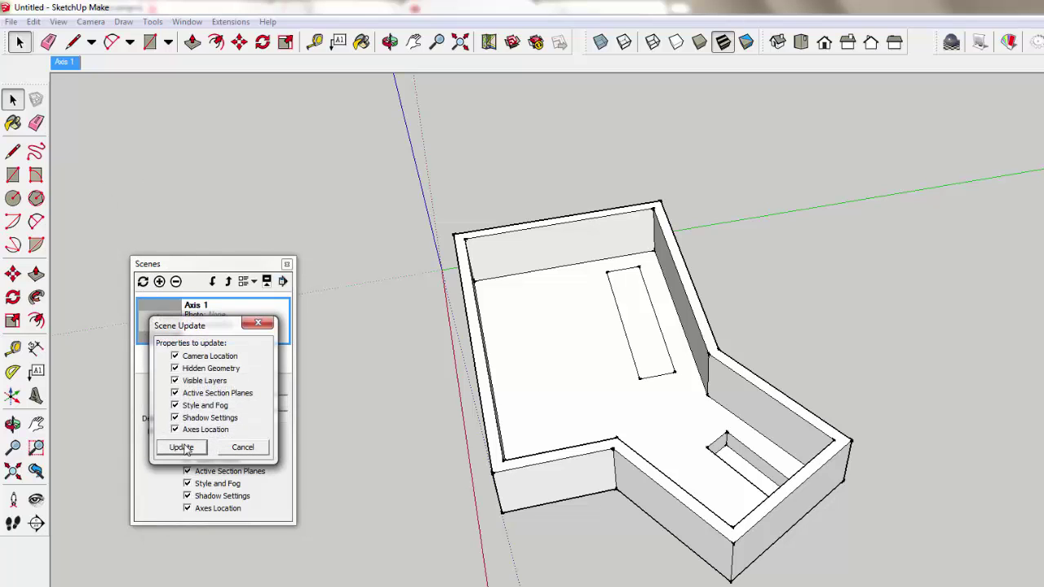
pyautogui.click(183, 448)
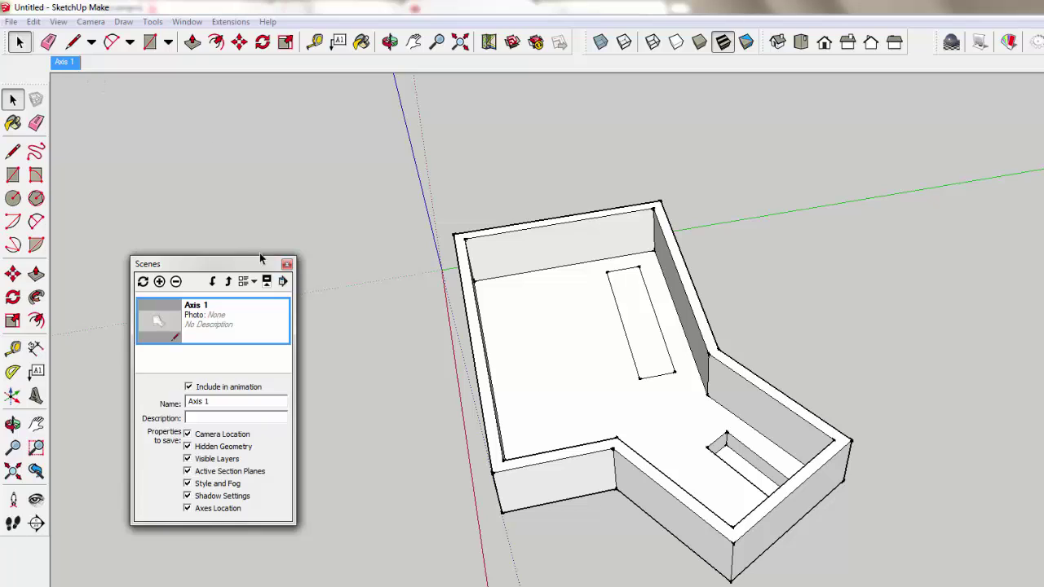
# Reposition the axes at the angled wing's inner corner, red axis along the angled wall.
pyautogui.click(12, 397)
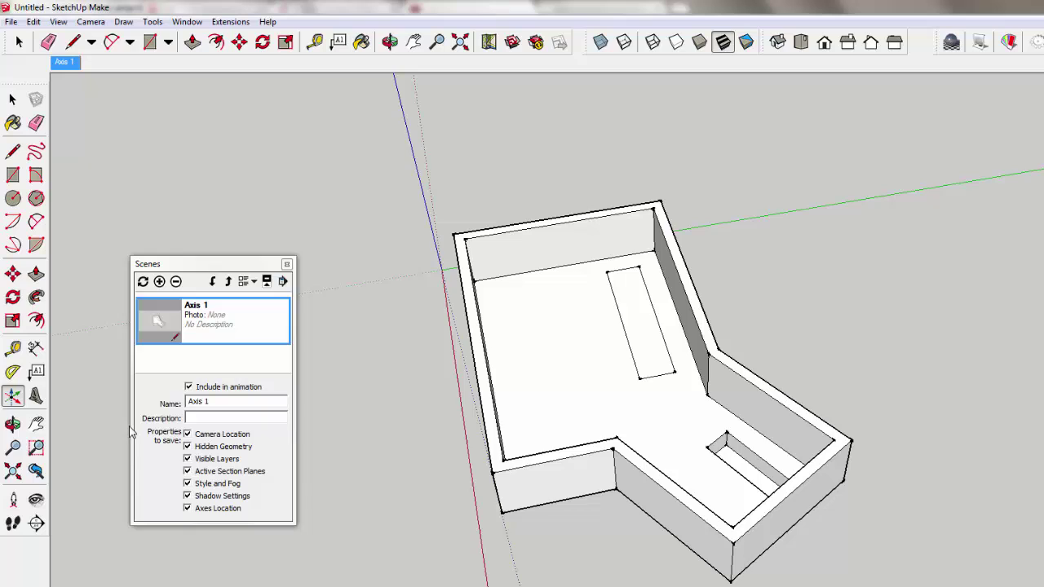
pyautogui.moveTo(425, 476); pyautogui.dragTo(942, 351, button='middle')
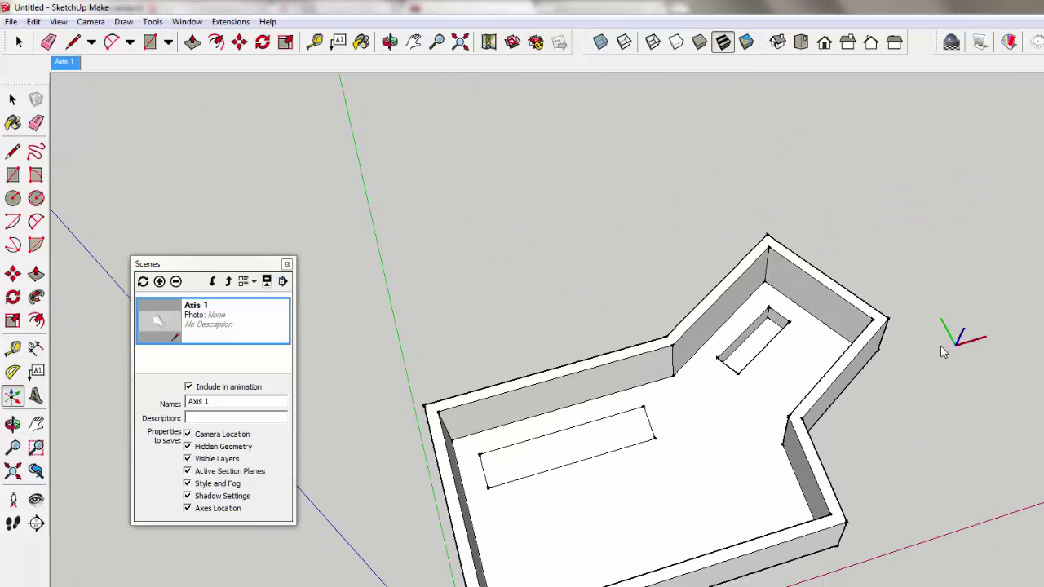
pyautogui.click(765, 284)
pyautogui.click(813, 320)
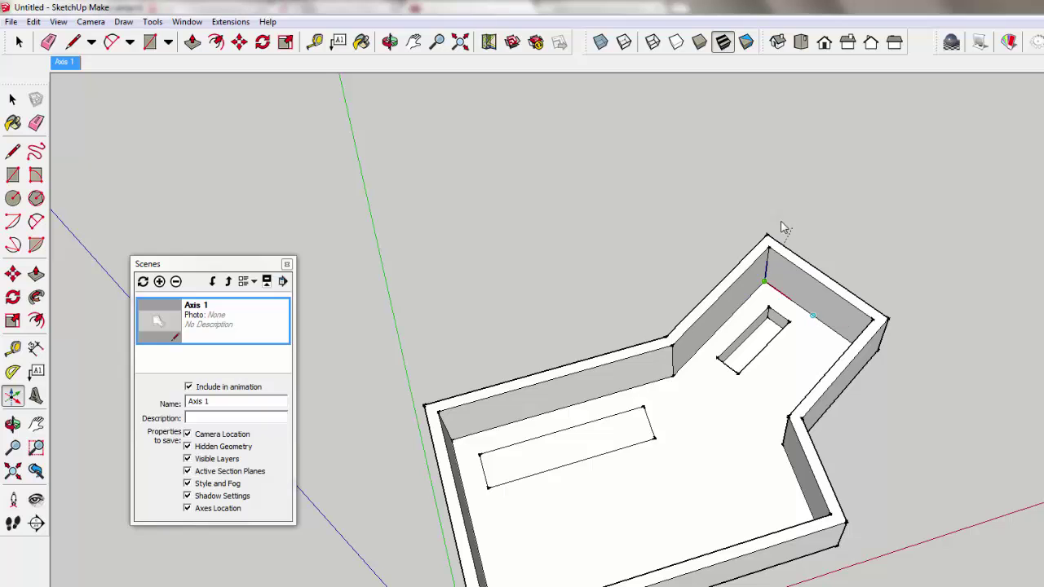
pyautogui.click(797, 302)
pyautogui.moveTo(903, 226); pyautogui.dragTo(512, 154, button='middle')
# Add a second scene named 'Axis 2', update it, and collapse the Scenes panel.
pyautogui.click(159, 281)
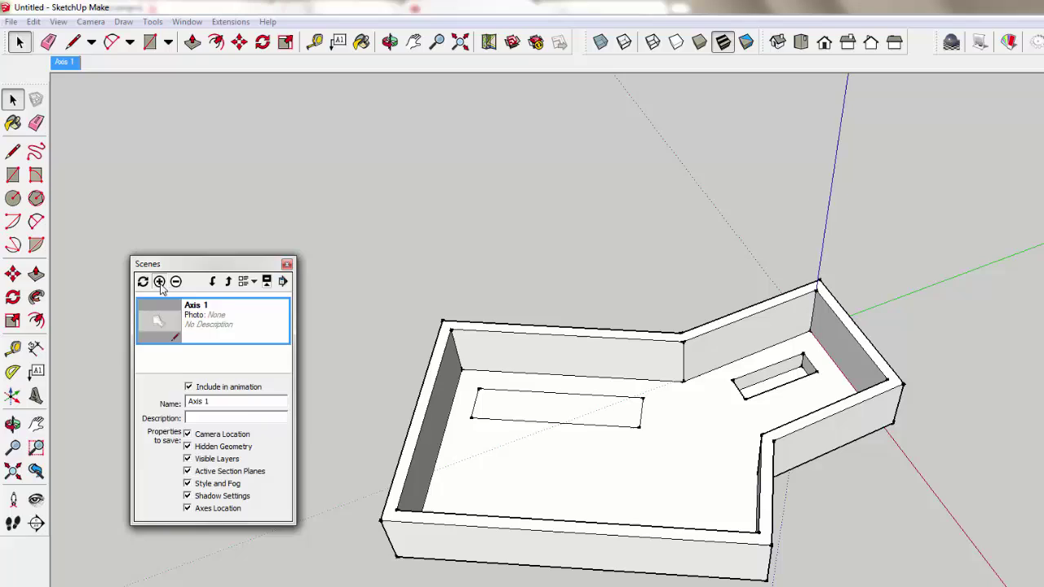
pyautogui.moveTo(238, 402); pyautogui.dragTo(139, 410)
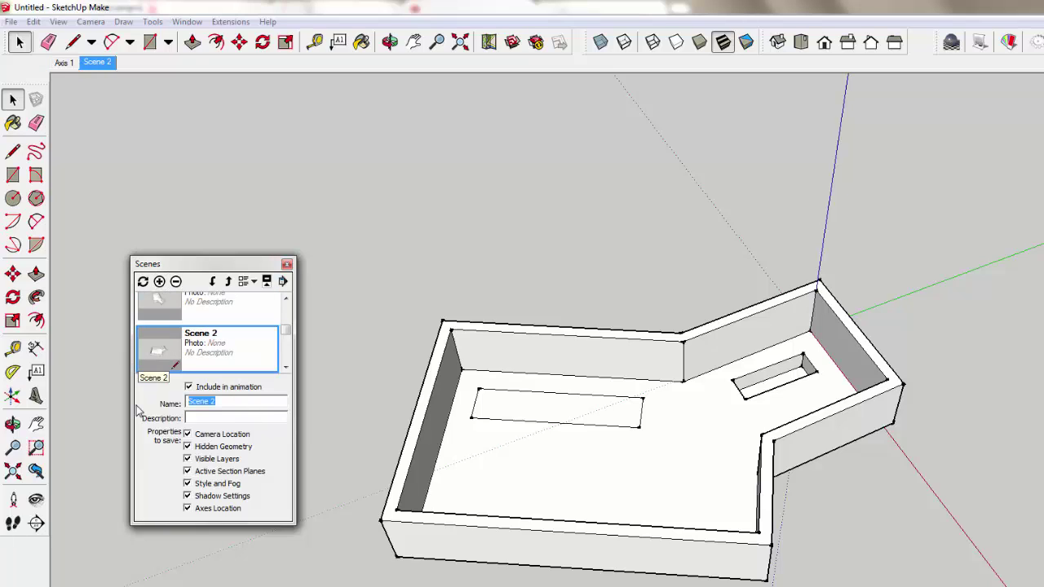
pyautogui.write('Axis')
pyautogui.click(143, 281)
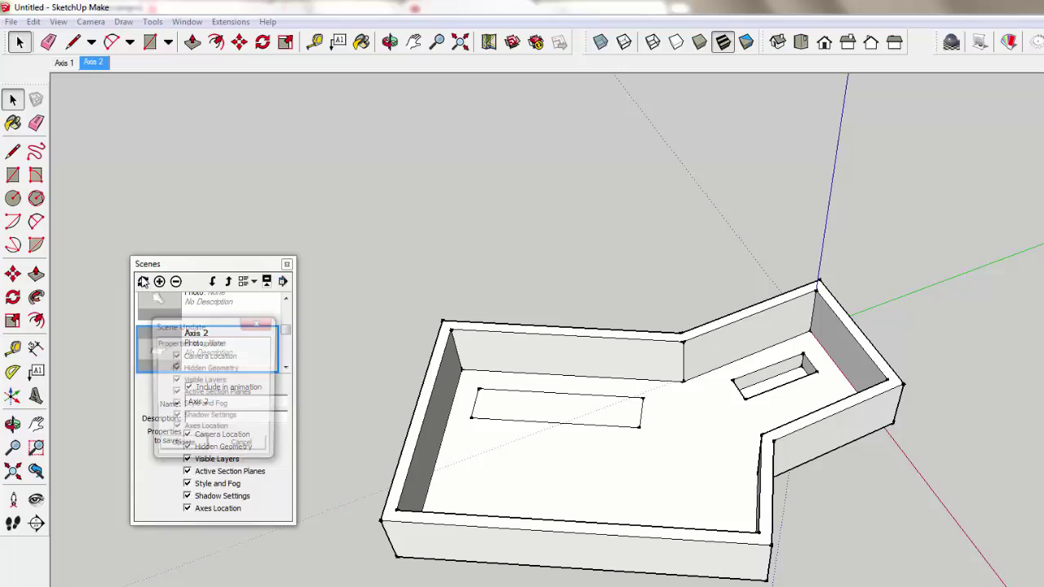
pyautogui.click(183, 448)
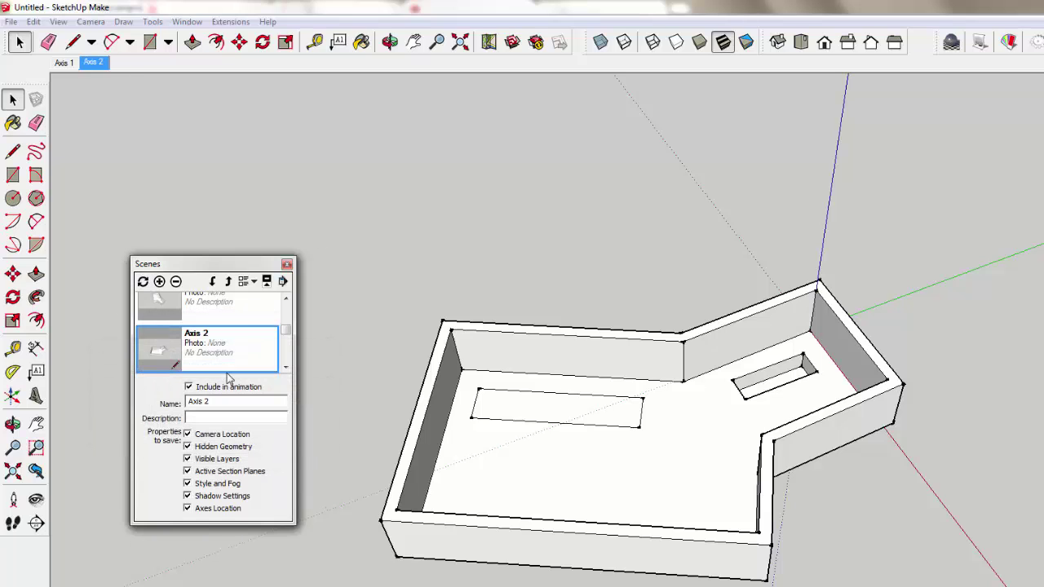
pyautogui.click(258, 265)
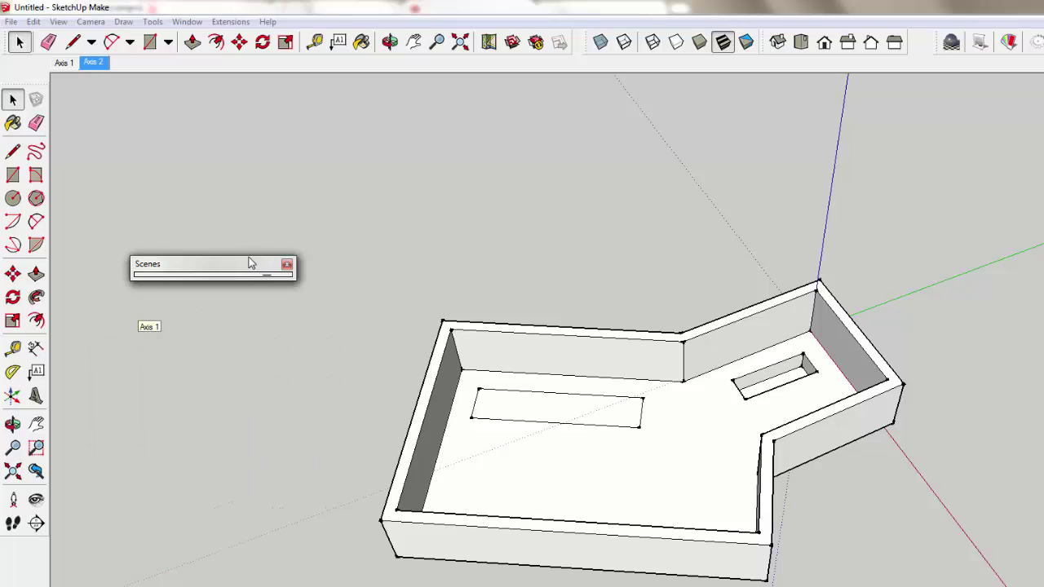
# Switch to the Axis 1 scene and draw a floor rectangle square to the main walls.
pyautogui.click(66, 64)
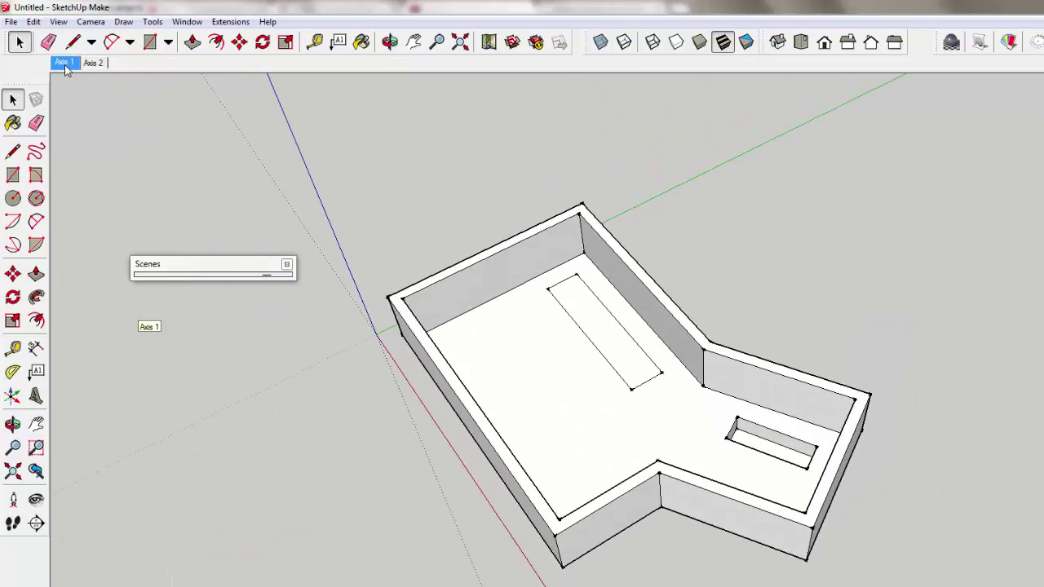
pyautogui.press('r')
pyautogui.click(496, 291)
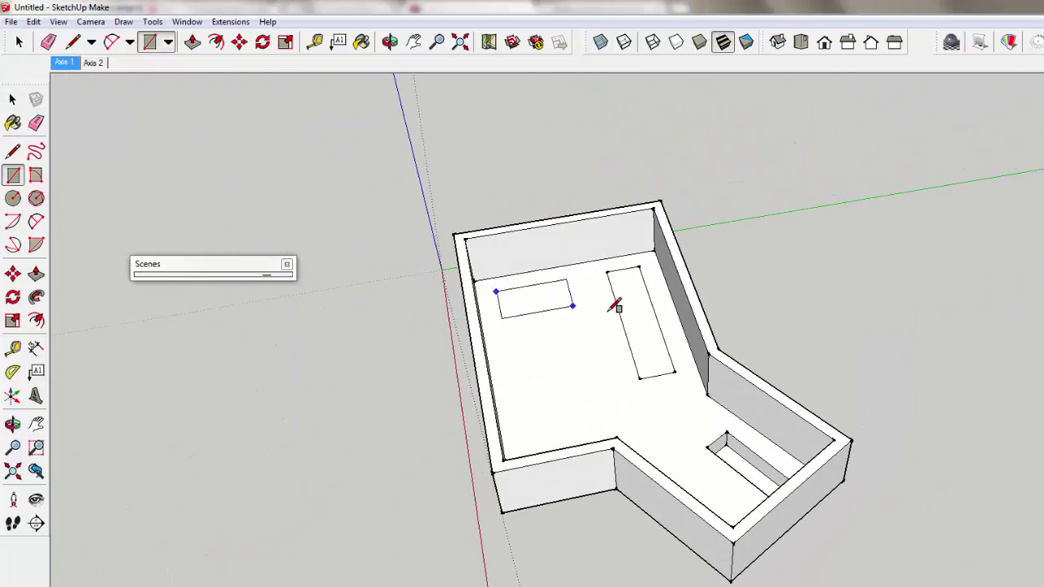
pyautogui.click(608, 313)
pyautogui.press('space')
# Switch to the Axis 2 scene and draw a rectangle in the angled wing aligned with it.
pyautogui.click(93, 63)
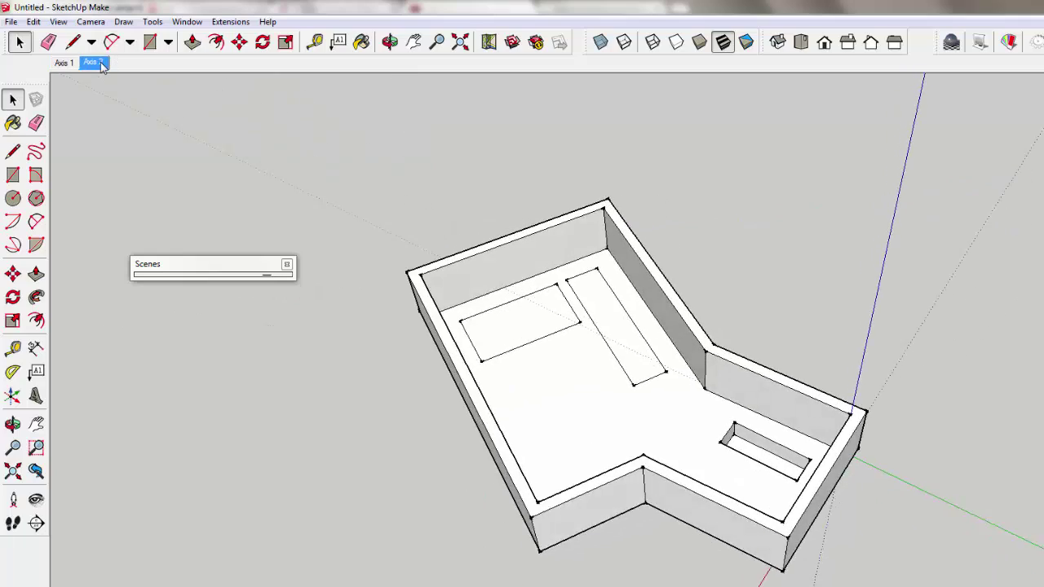
pyautogui.press('r')
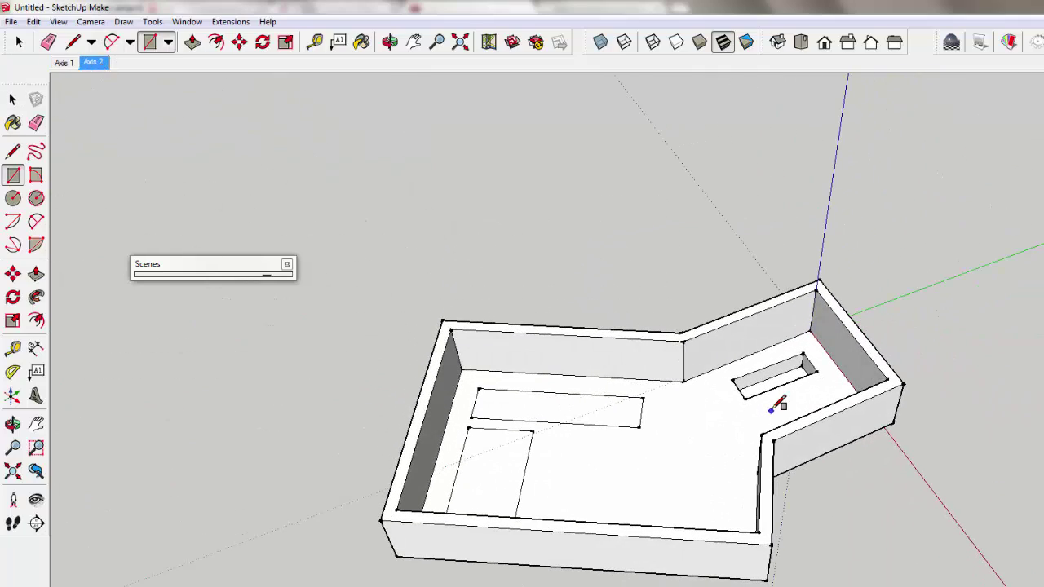
pyautogui.click(767, 410)
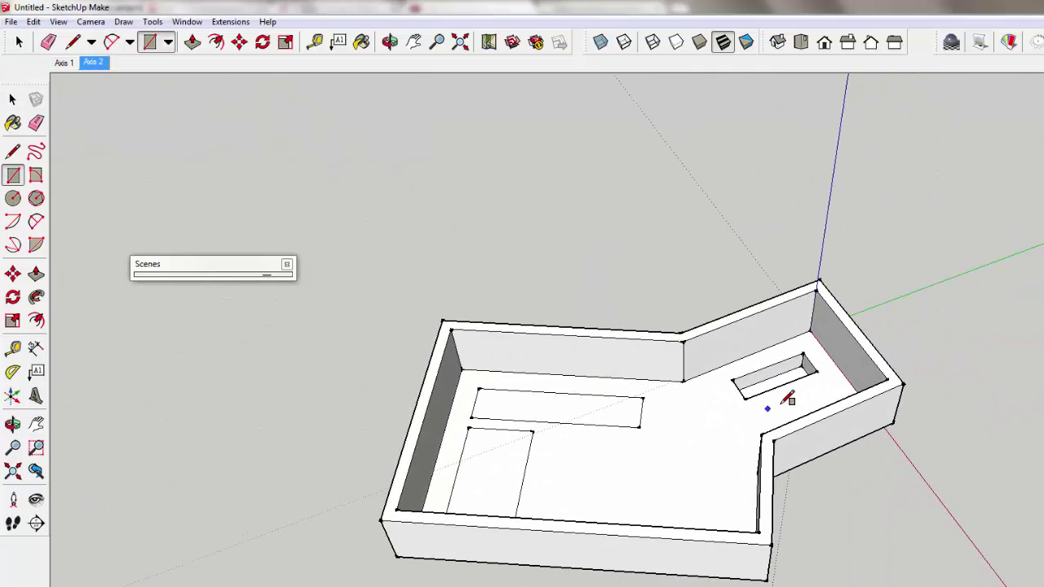
pyautogui.click(831, 396)
pyautogui.press('space')
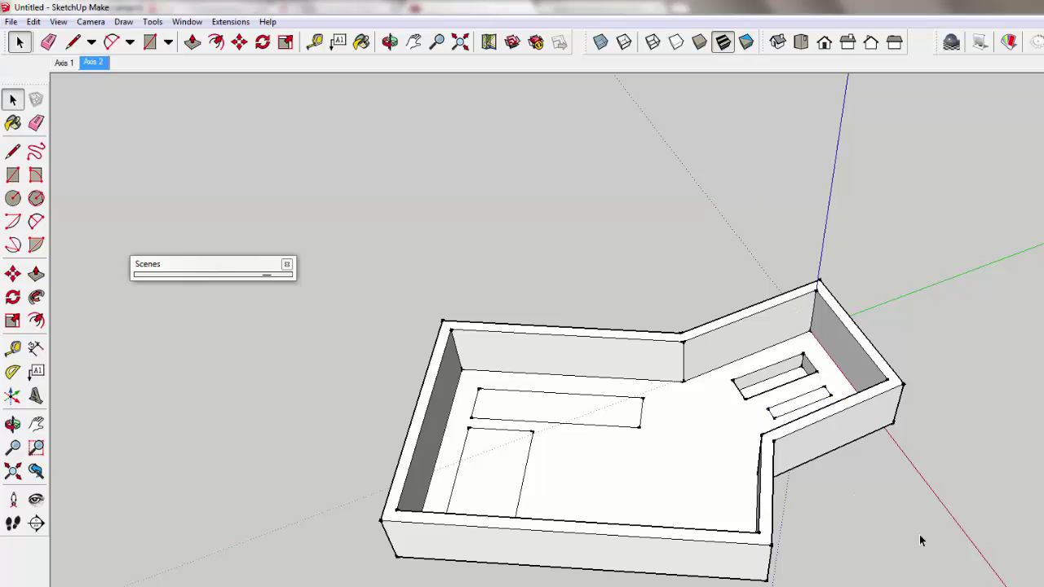